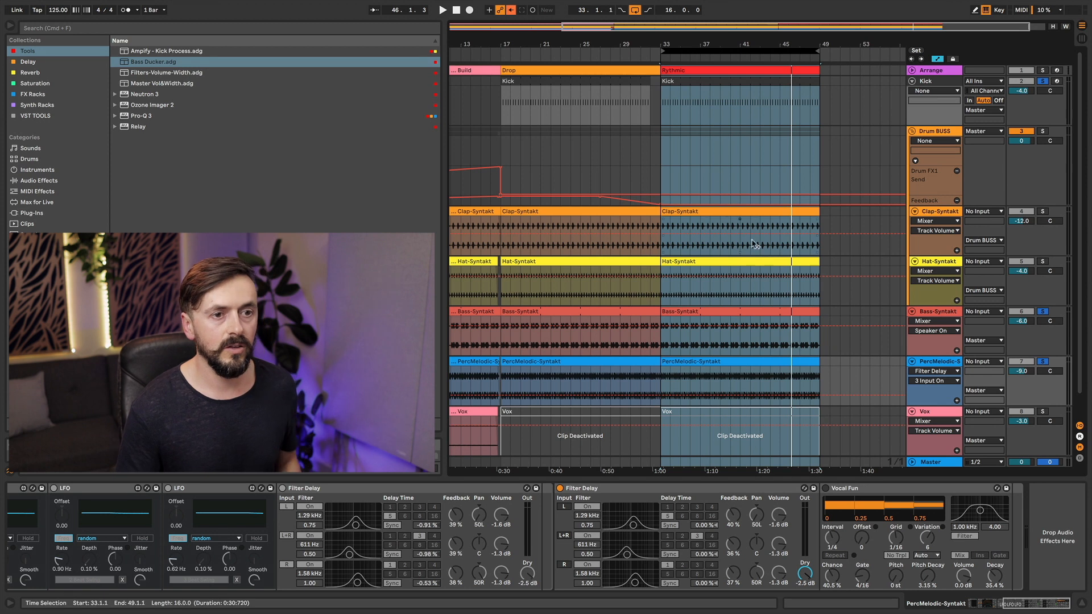
Examine the LFO, Filter Delay and Vocal Fun devices in the PercMelodic-Syntakt effect chain.
scroll(759, 259, down, 1)
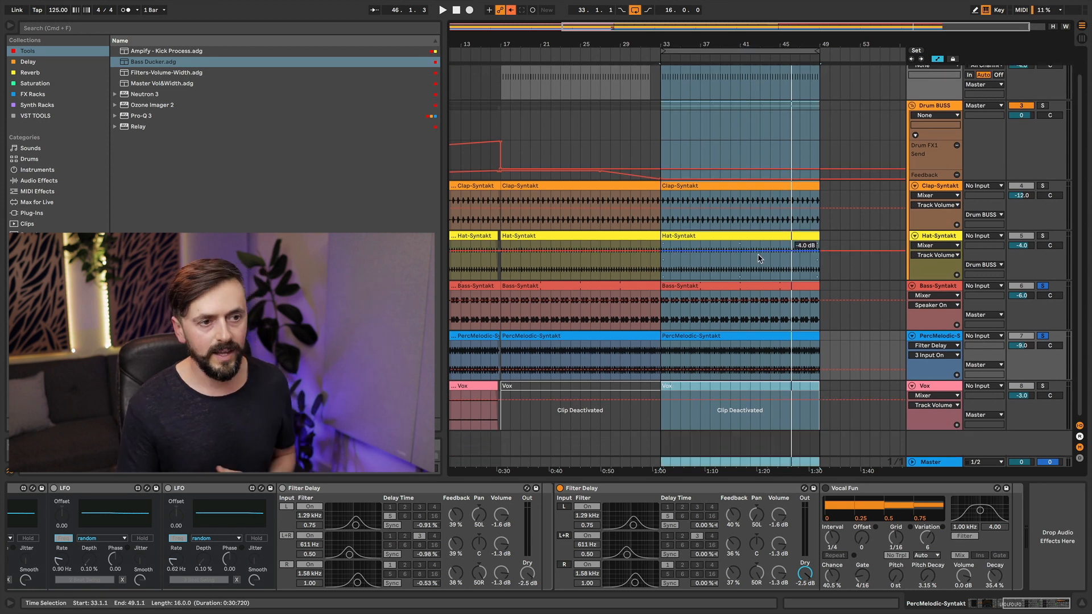
scroll(760, 258, up, 1)
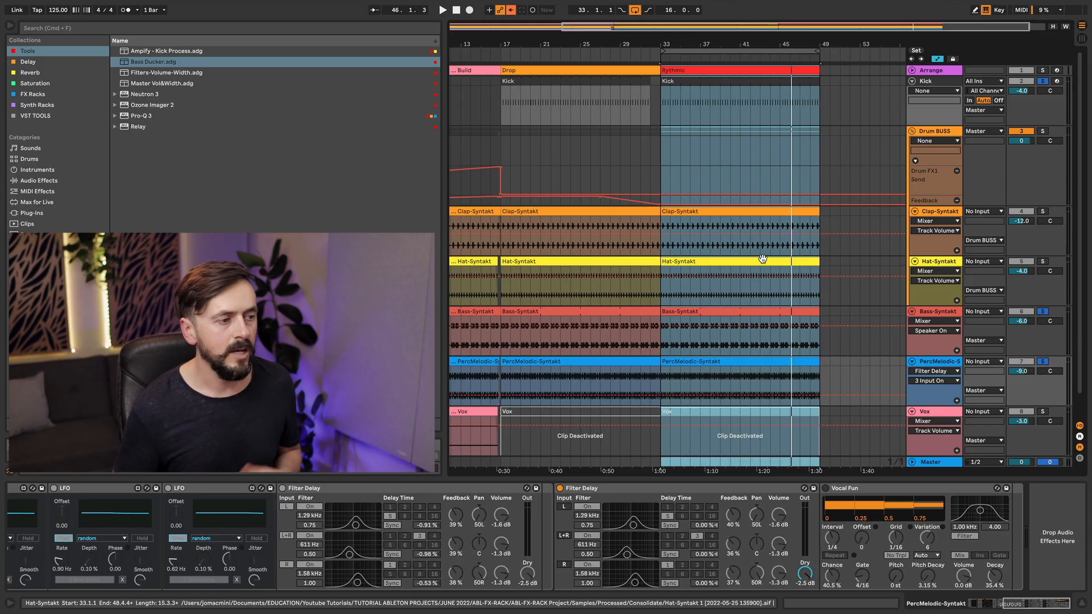
scroll(248, 550, left, 10)
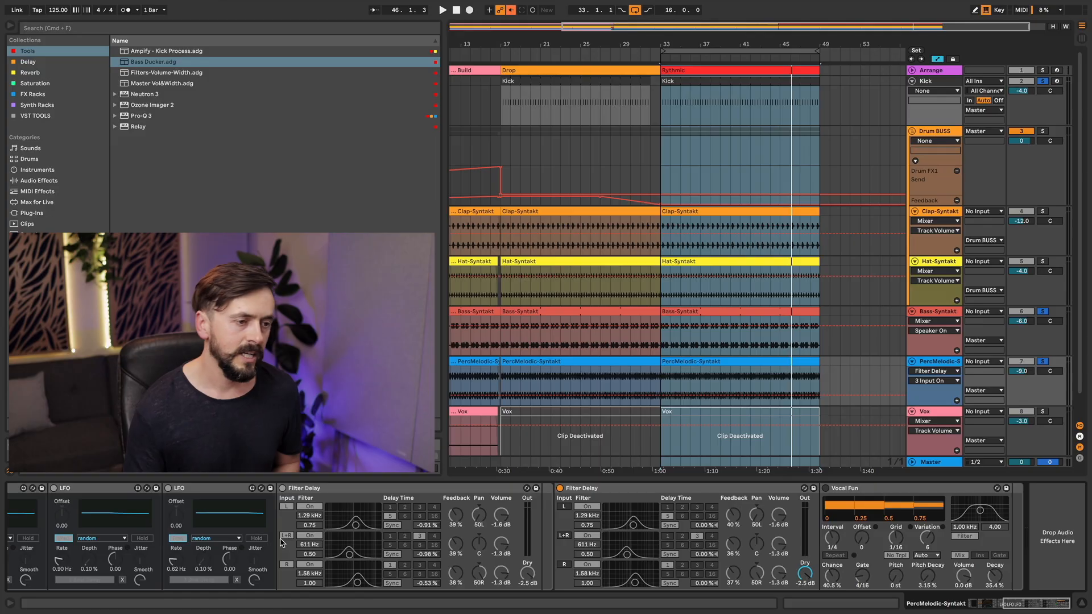
click(648, 487)
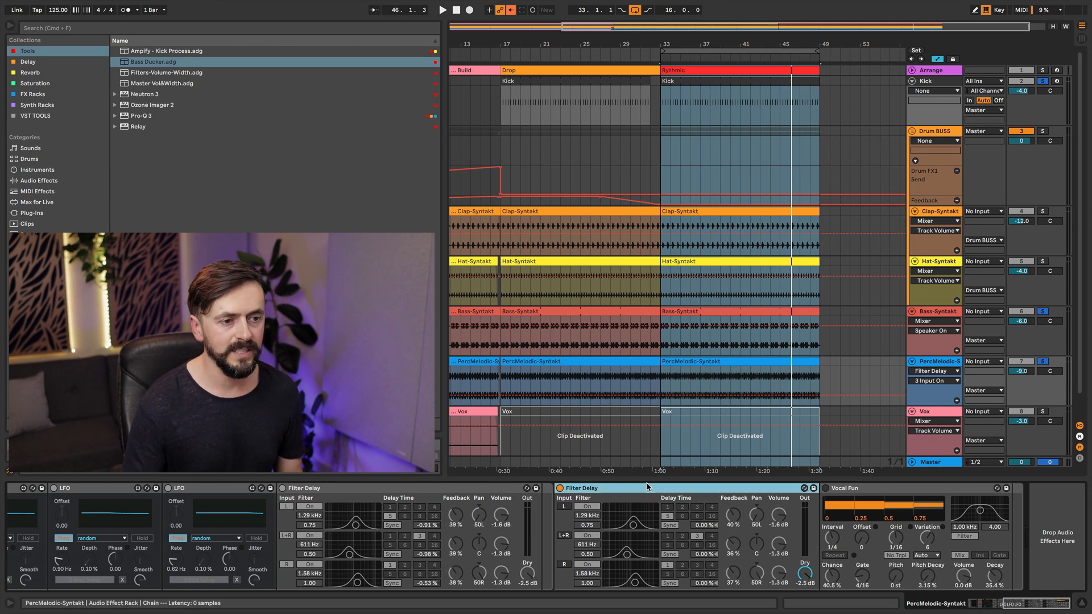
click(913, 490)
click(683, 489)
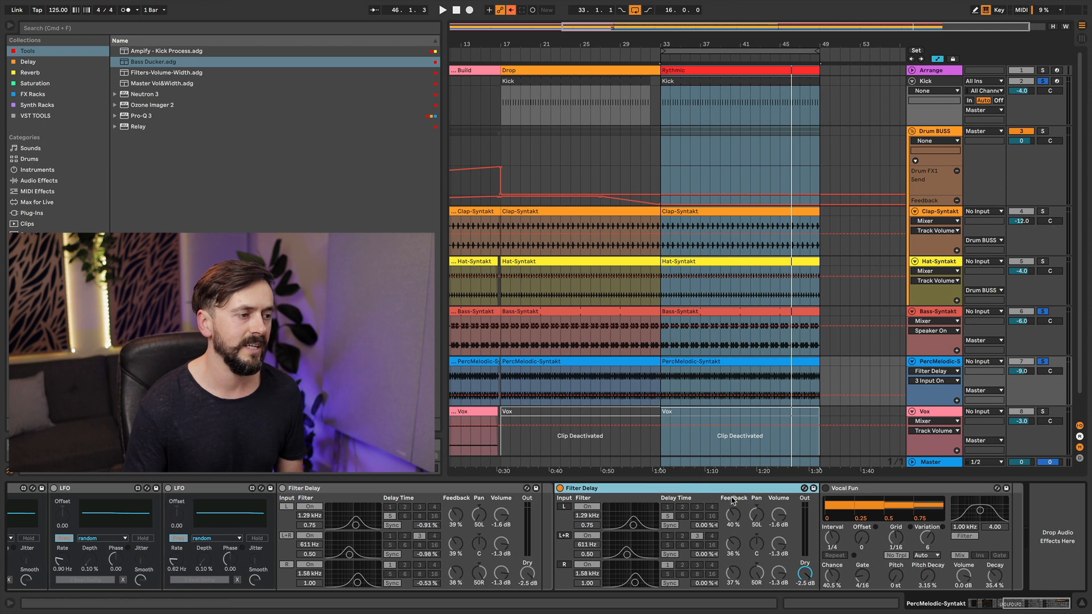
scroll(378, 508, left, 6)
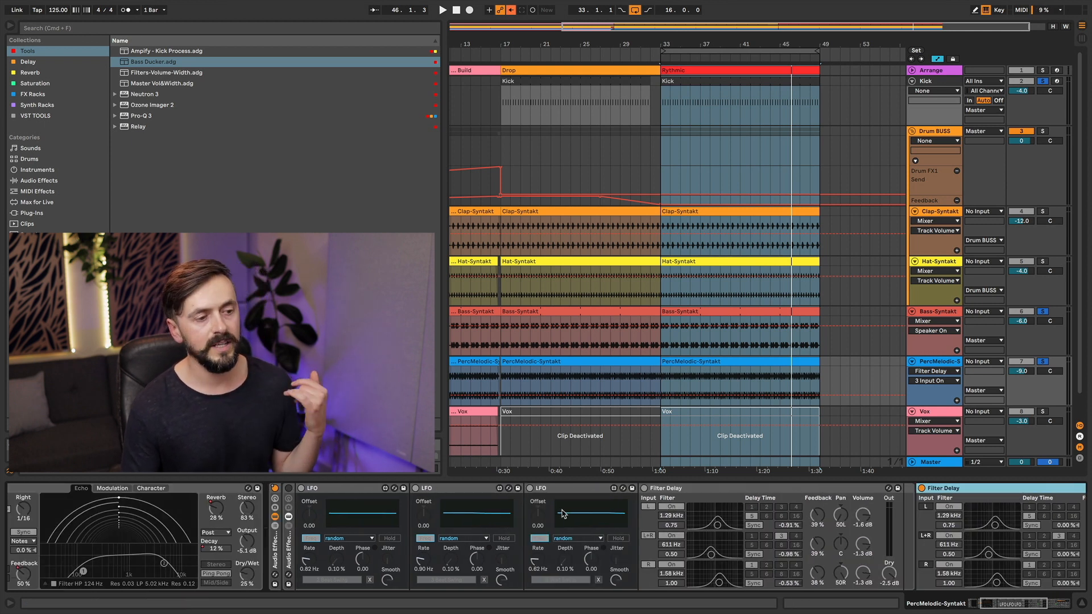
scroll(563, 514, right, 10)
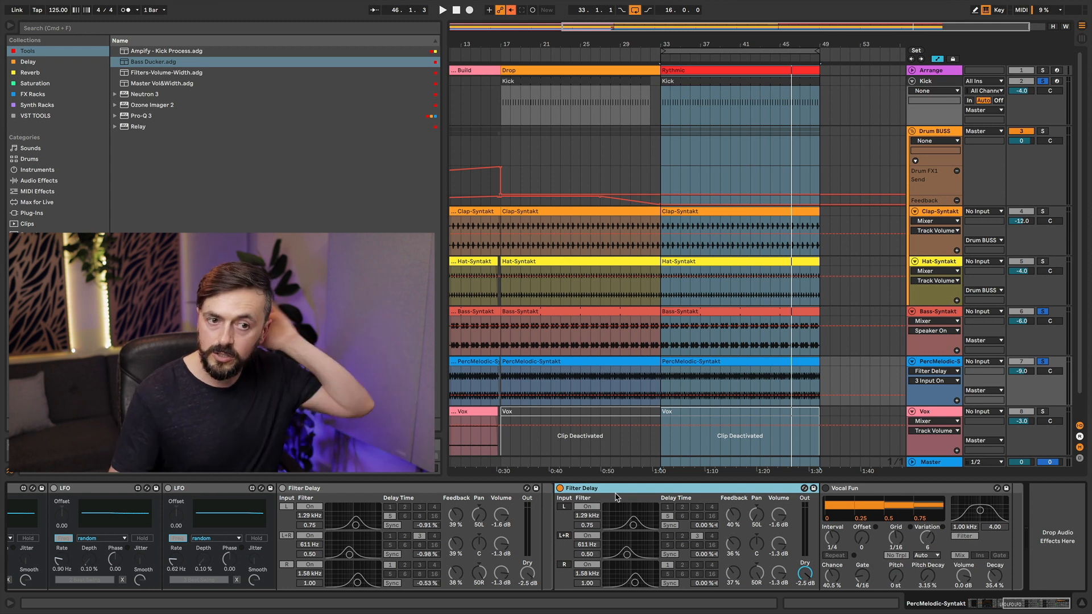
Solo only the PercMelodic-Syntakt track and turn on the L input of the second Filter Delay.
click(709, 363)
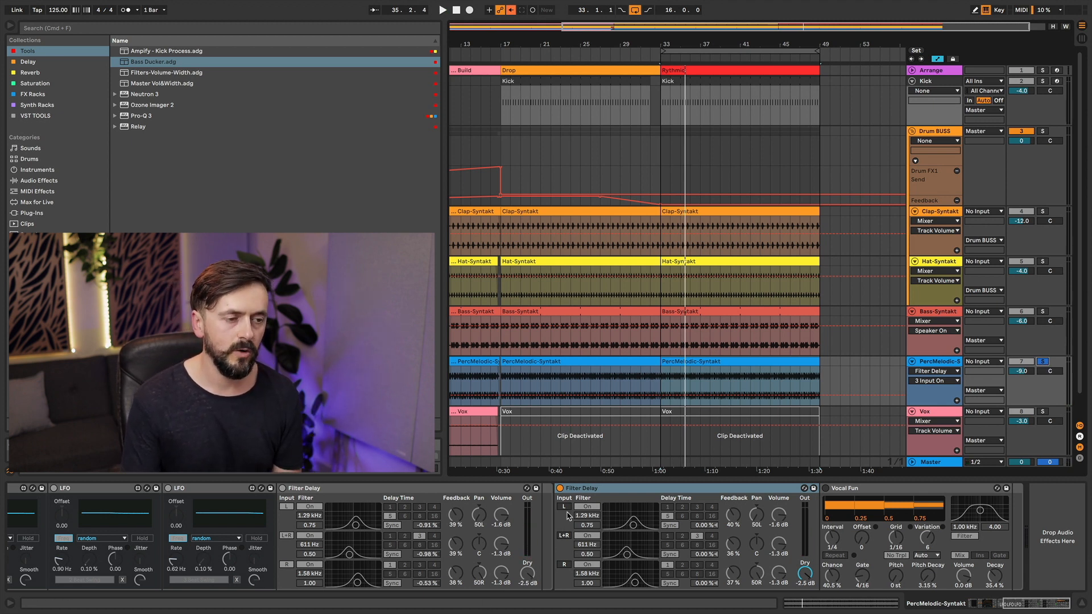
click(563, 507)
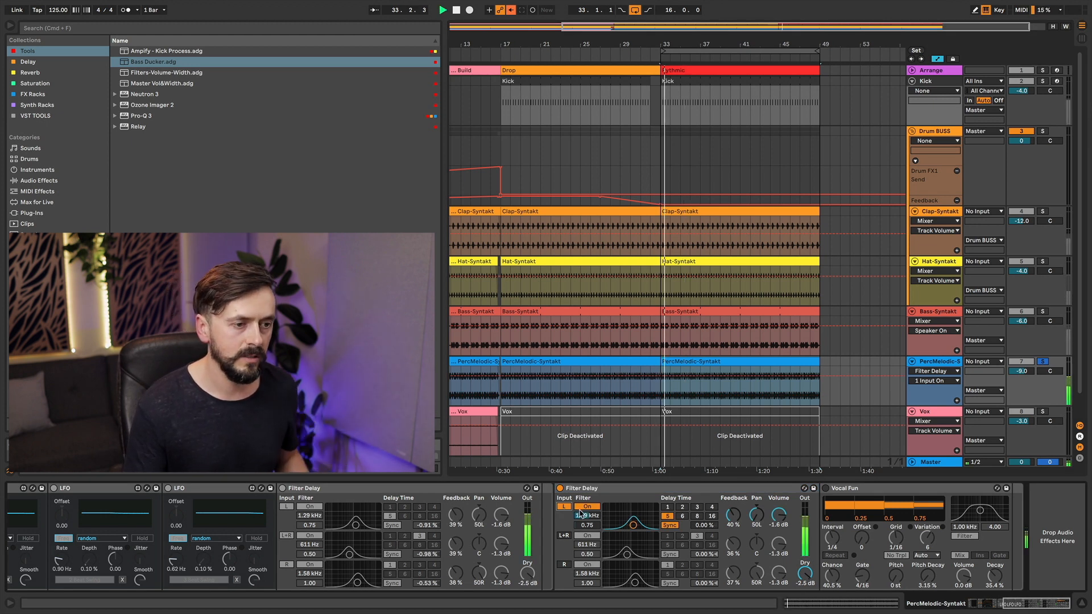
click(634, 526)
mouse_move(634, 525)
mouse_down()
mouse_move(617, 522)
mouse_move(644, 521)
mouse_up()
key(super+z)
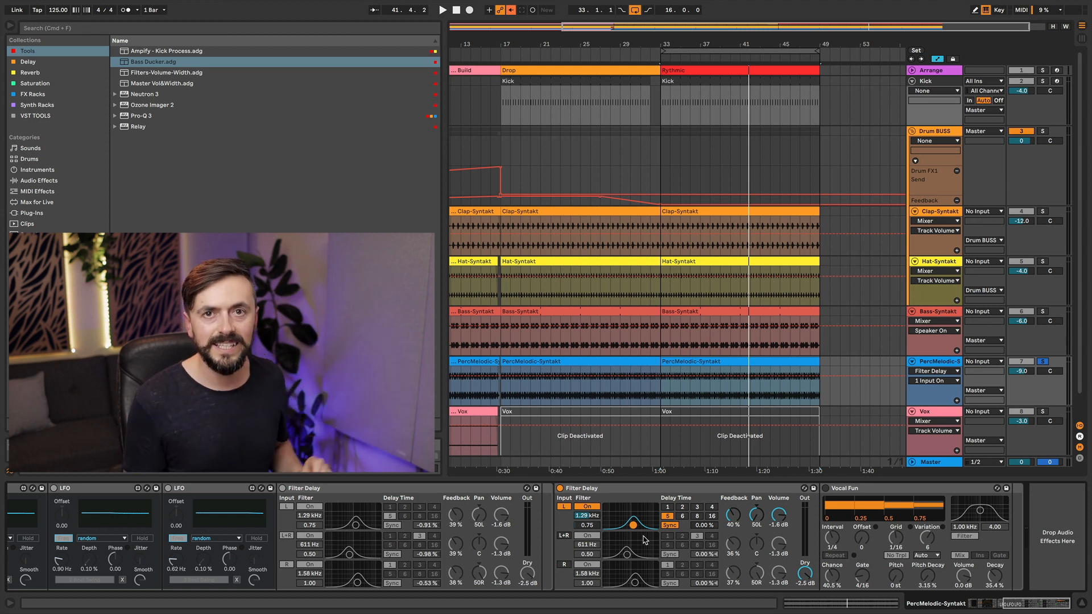
Audition other delay times for the L line during playback, return it to 5, and set its feedback to 41%.
scroll(642, 537, left, 1)
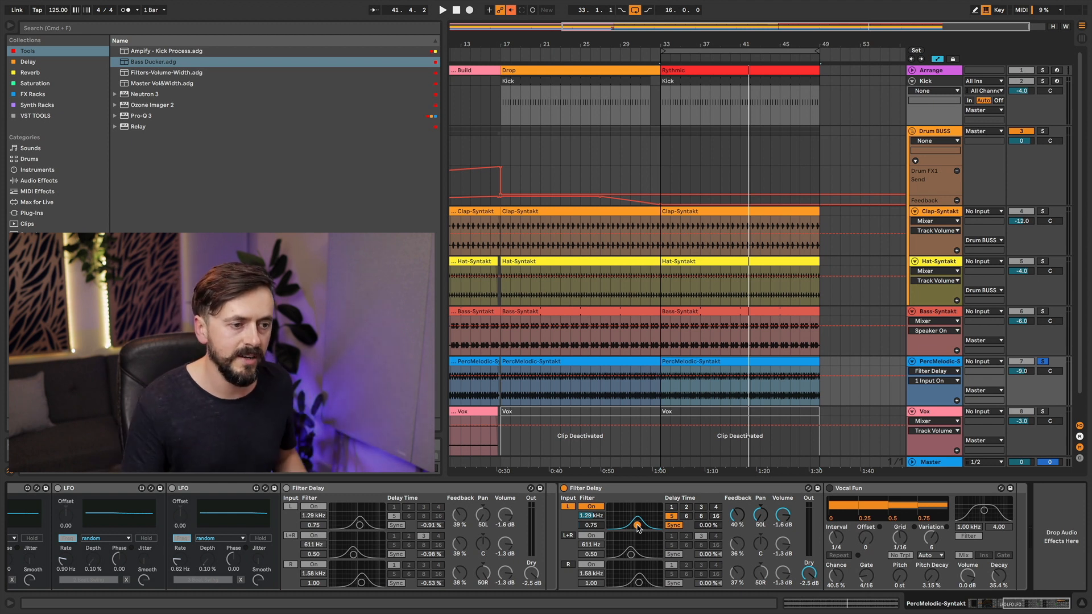
key(space)
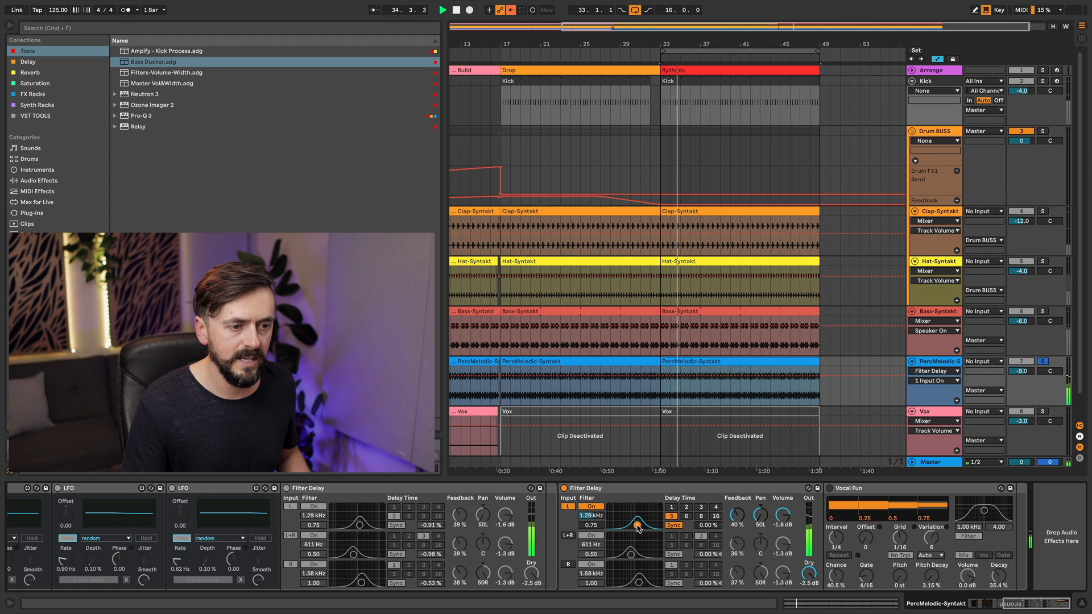
click(672, 507)
click(686, 508)
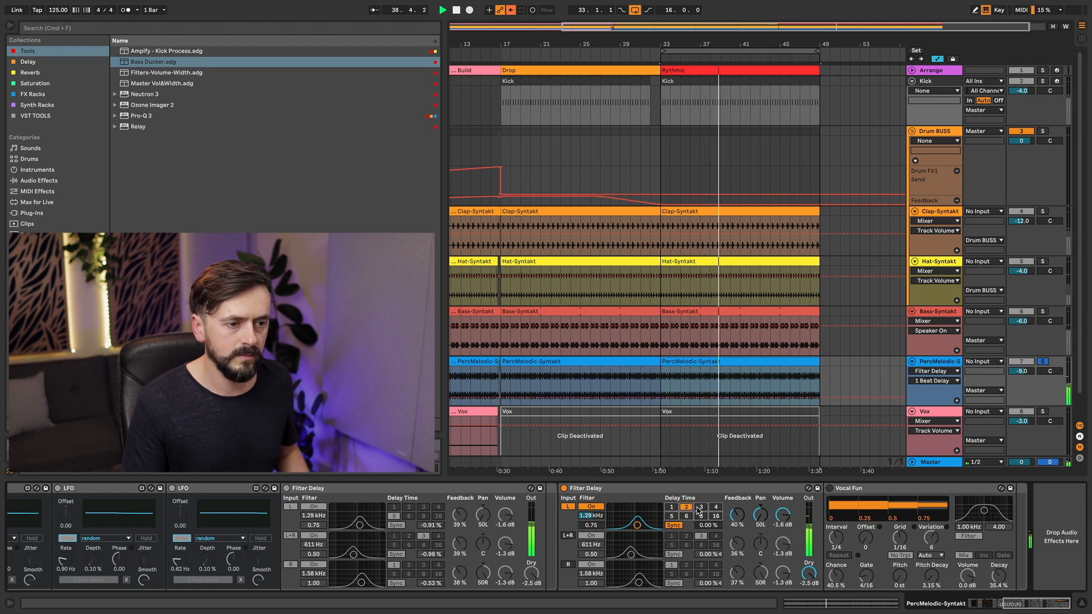
click(700, 508)
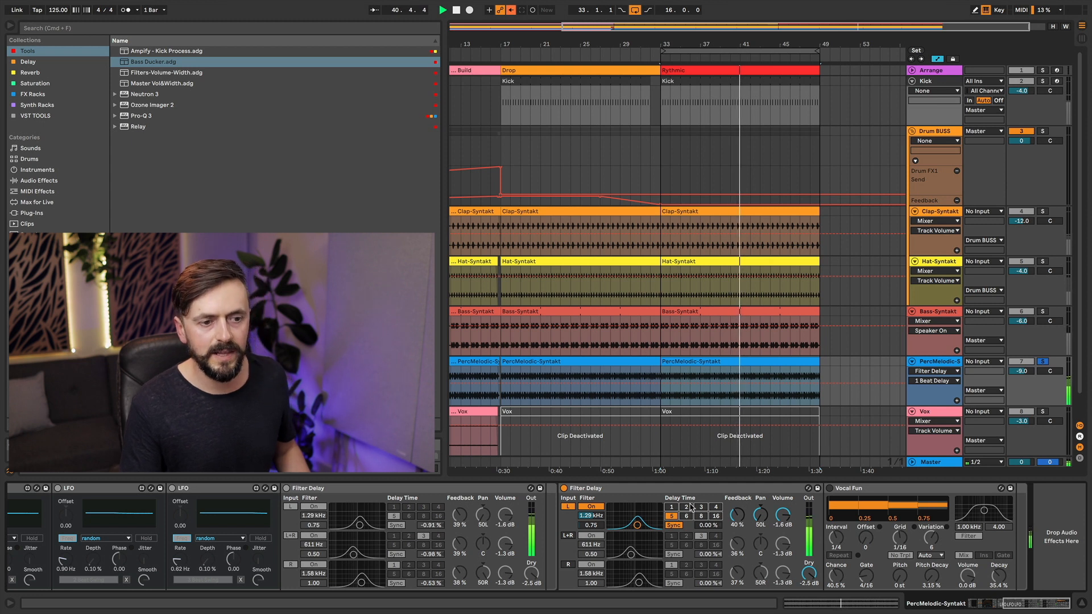
drag(738, 515, 738, 511)
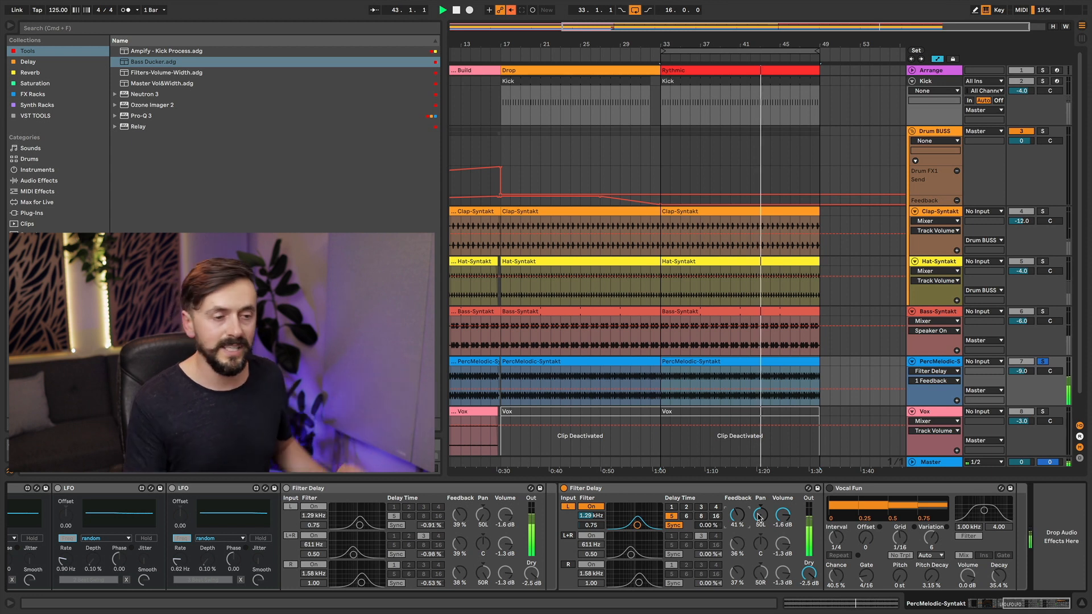
Turn on the second Filter Delay's R input, with its filter at 1.93 kHz and its feedback at 40%.
click(568, 564)
key(space)
drag(639, 583, 639, 582)
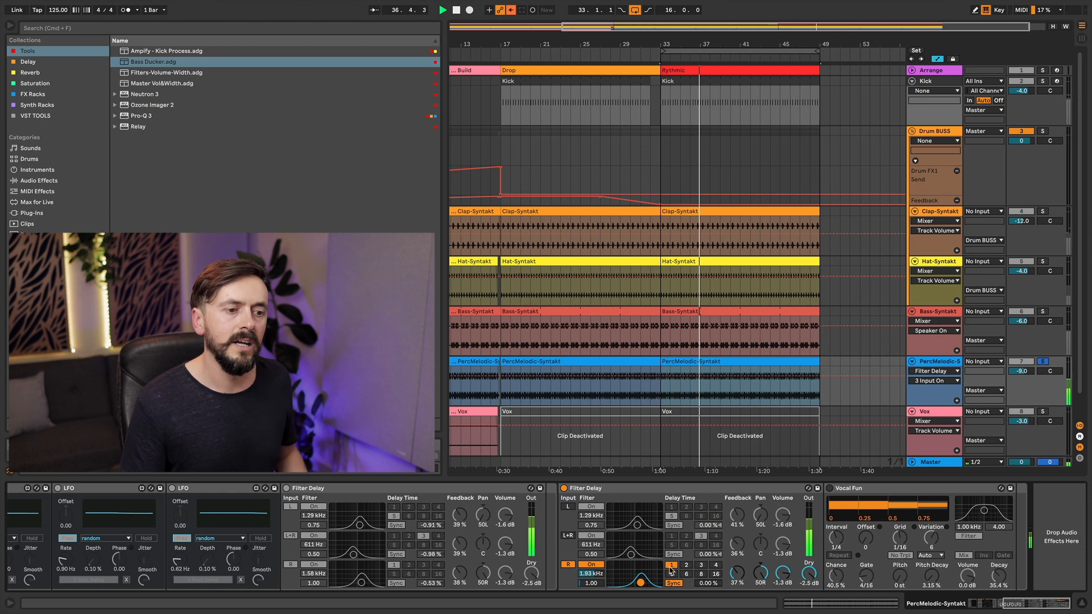
click(737, 572)
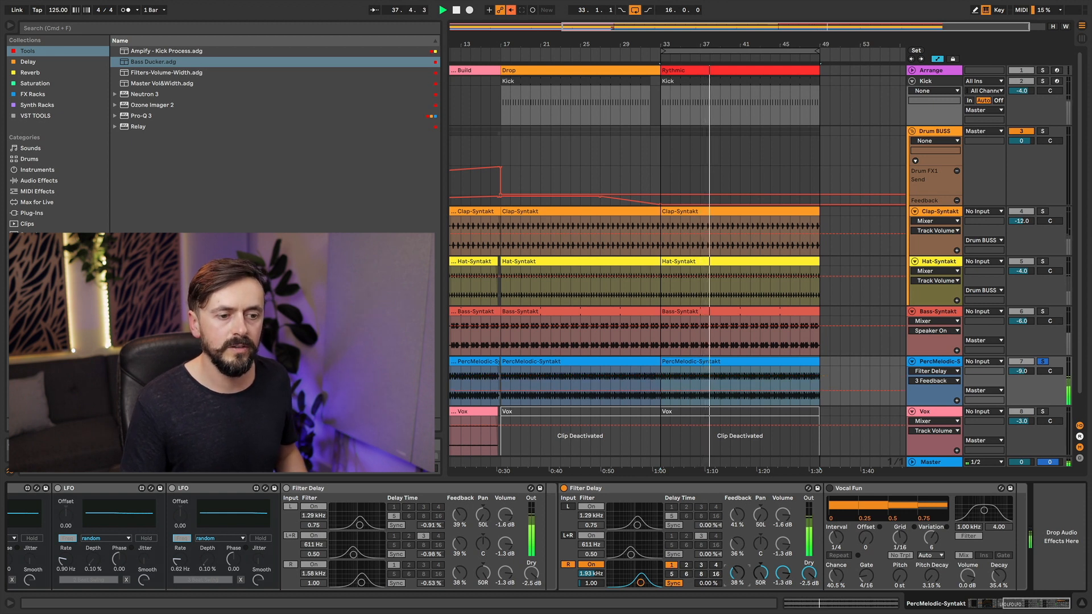
click(757, 575)
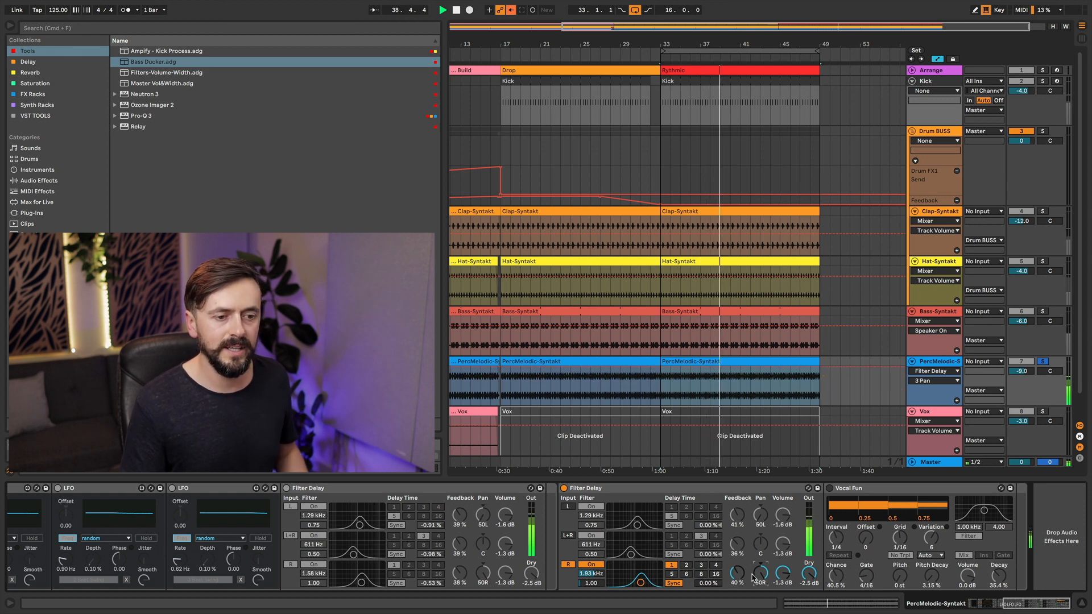
Isolate the second Filter Delay's L+R input, set its feedback to 41%, and switch the L and R inputs back on.
click(567, 507)
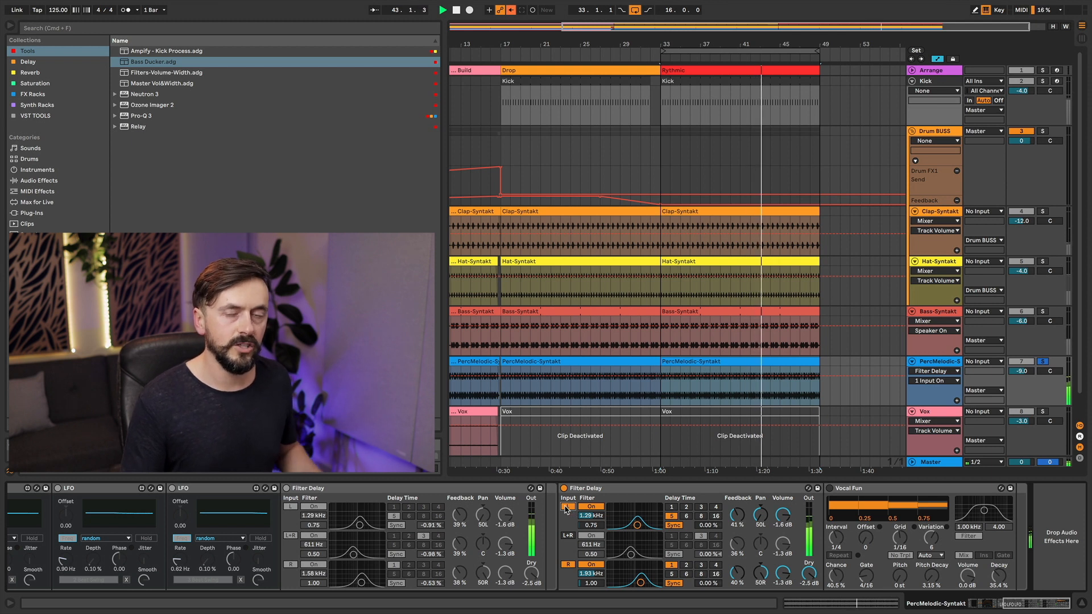
click(567, 507)
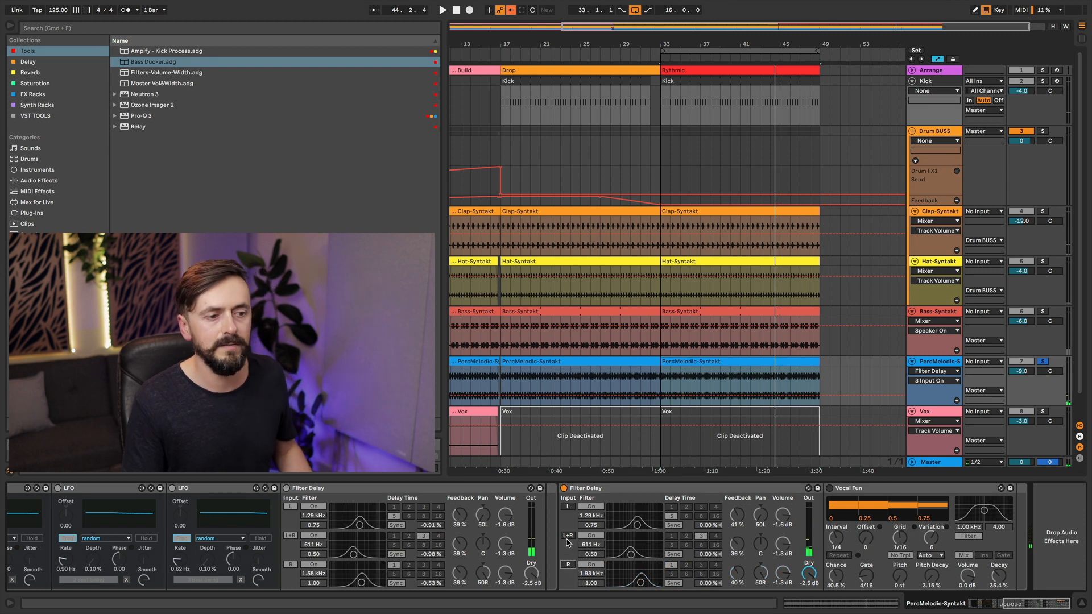
click(567, 535)
key(space)
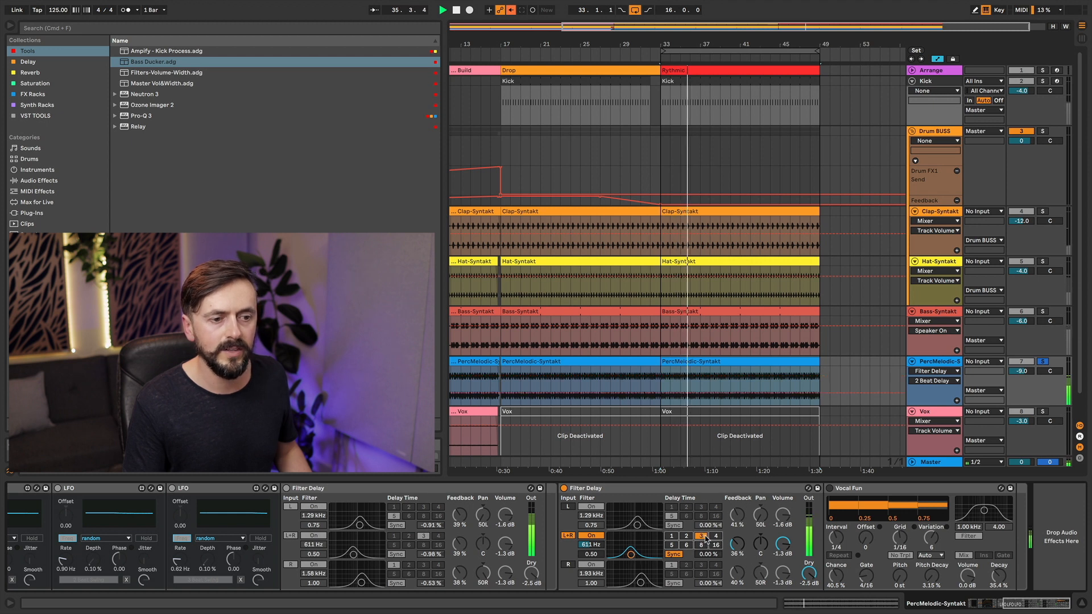
drag(736, 543, 736, 540)
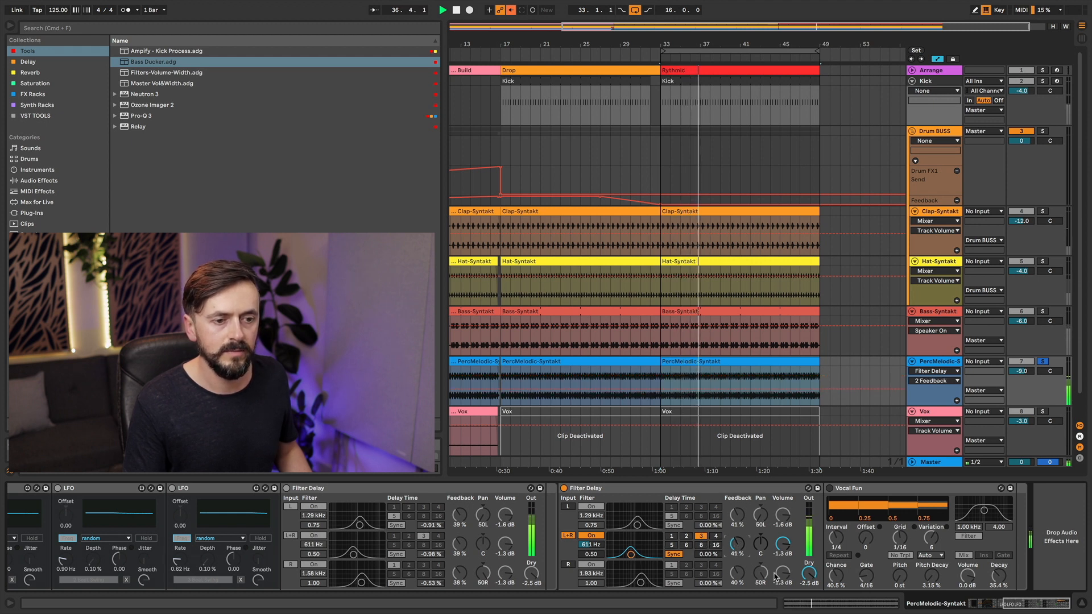
click(567, 507)
click(568, 564)
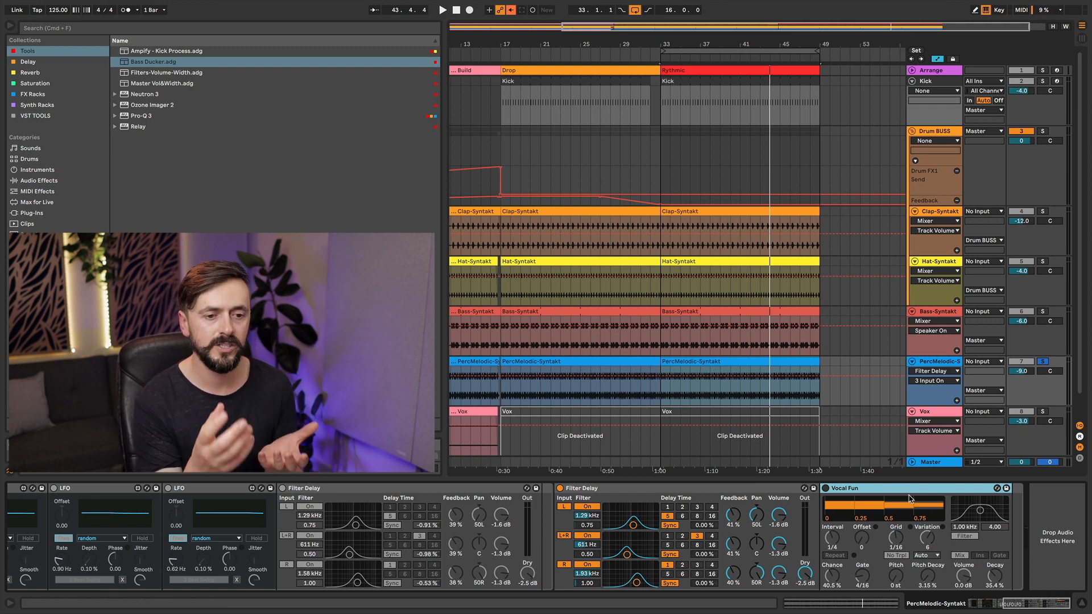
Activate the Vocal Fun device and play the section with the Kick track soloed as well.
click(825, 489)
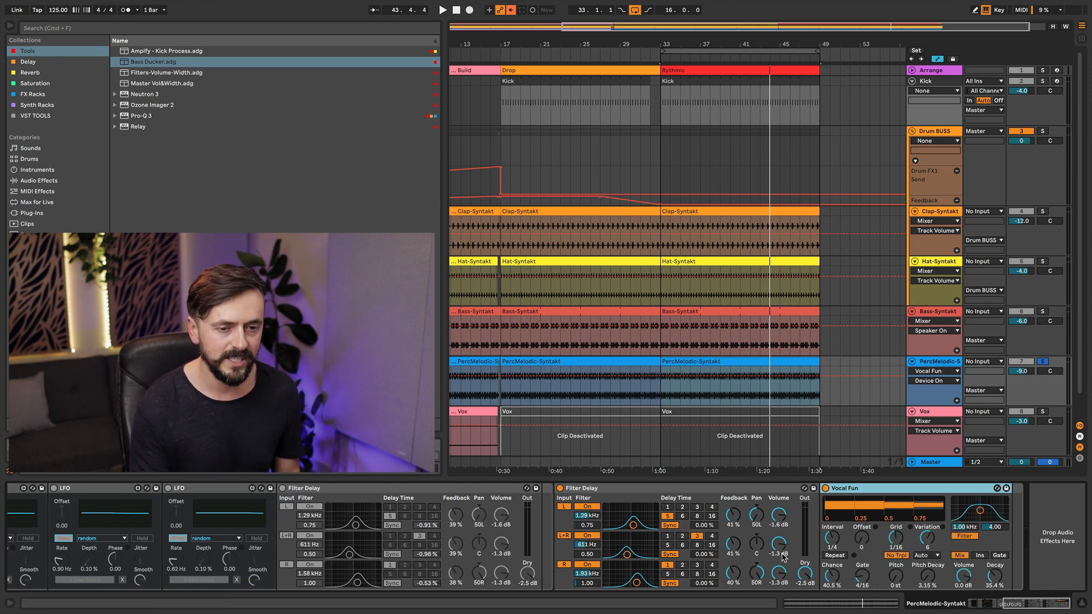
key(space)
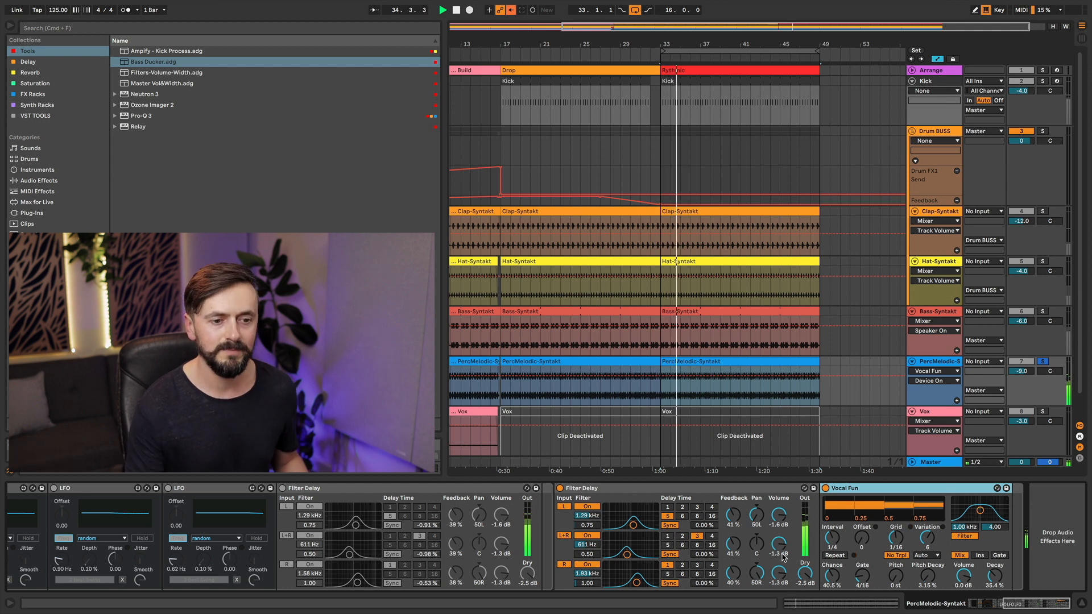
click(1042, 80)
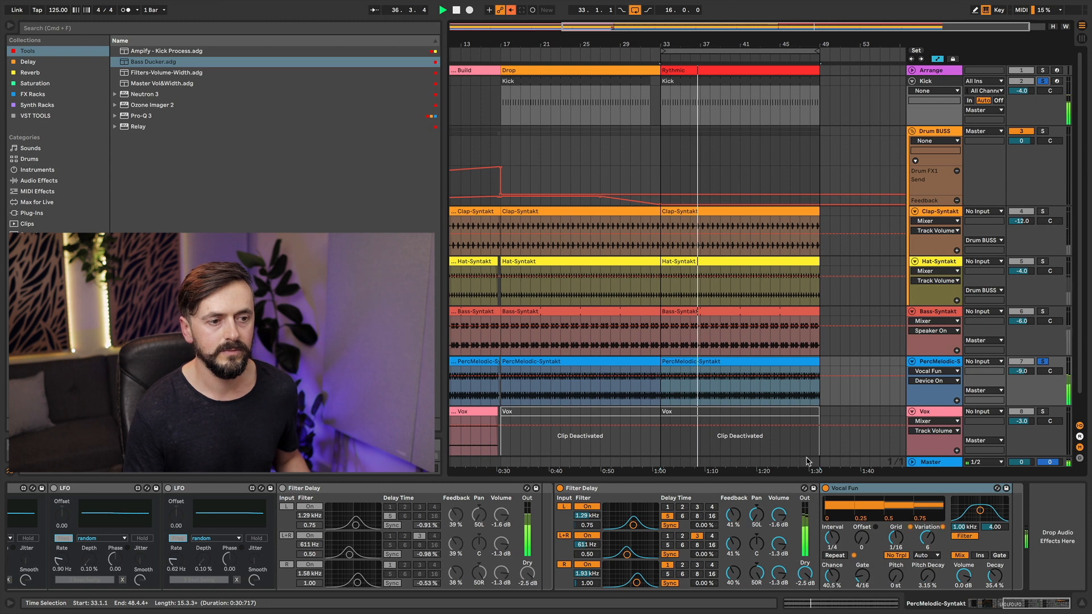
Bypass and reactivate Vocal Fun and the second Filter Delay during playback to compare the sound, and stop playback.
click(826, 488)
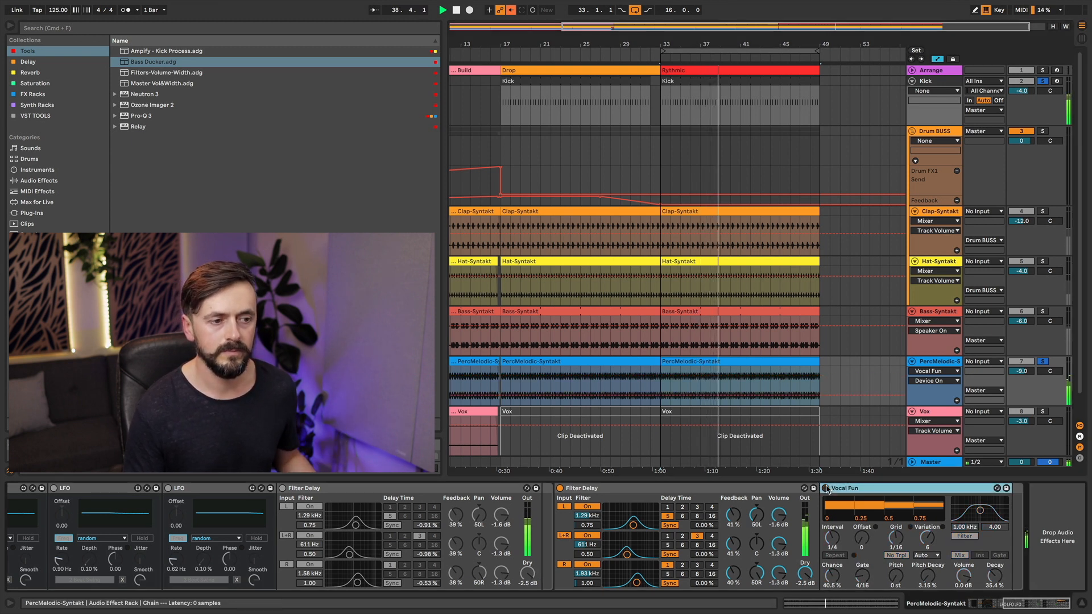
click(560, 492)
click(560, 489)
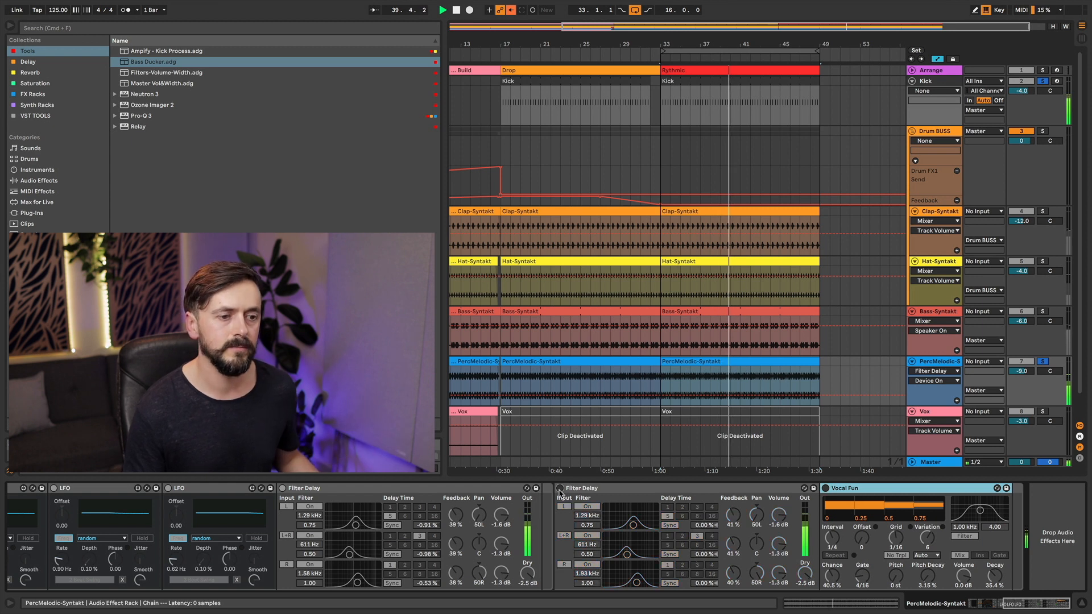
click(560, 488)
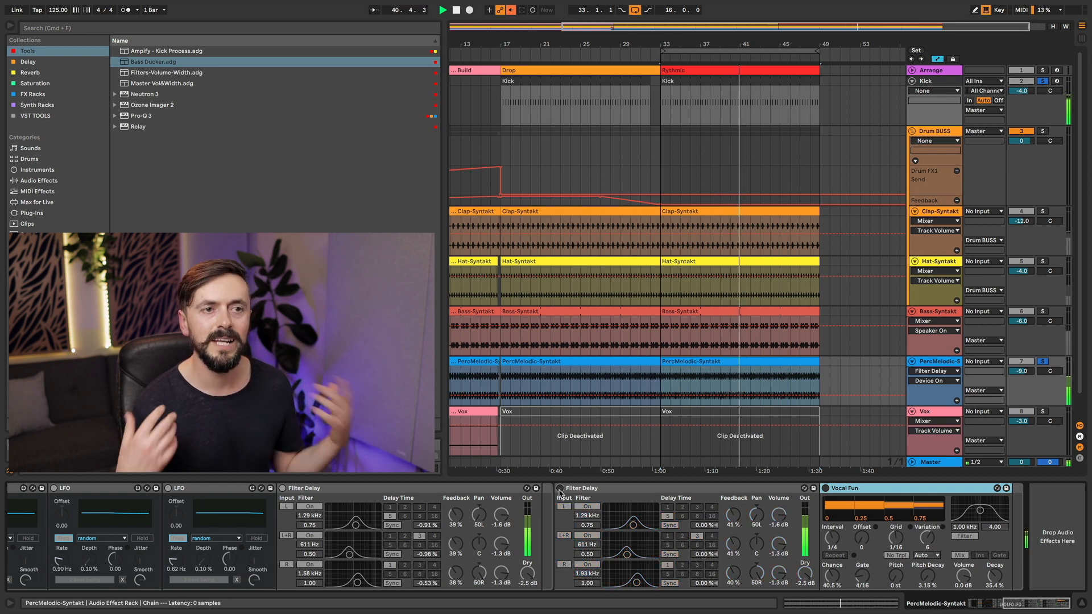
click(826, 488)
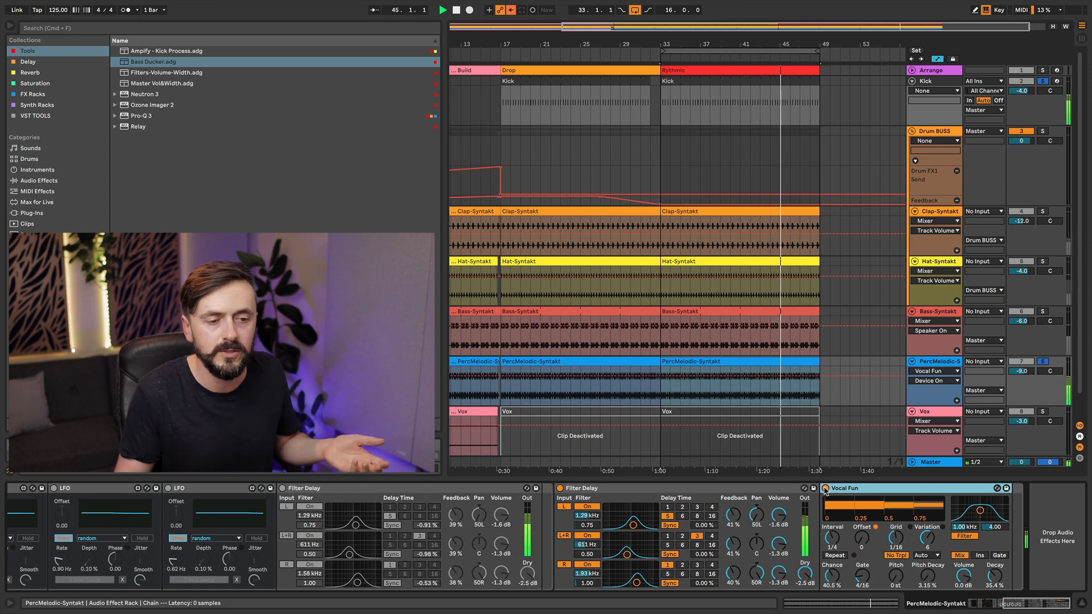
key(space)
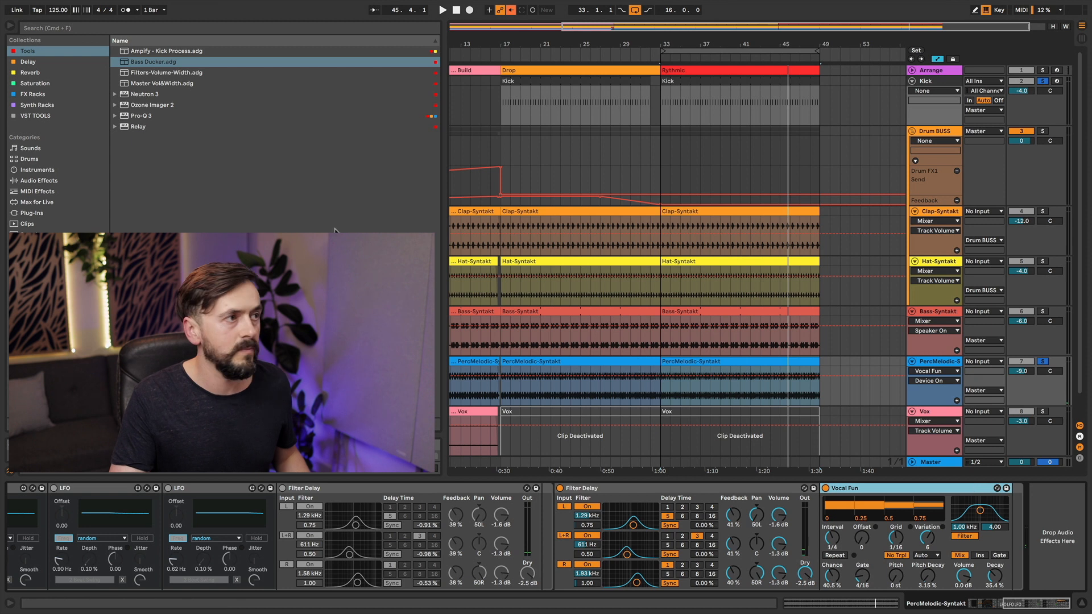
Add the Beat Repeat preset Vocal Fun.adv from the Delay & Loop audio effects to the end of the PercMelodic-Syntakt chain.
click(54, 181)
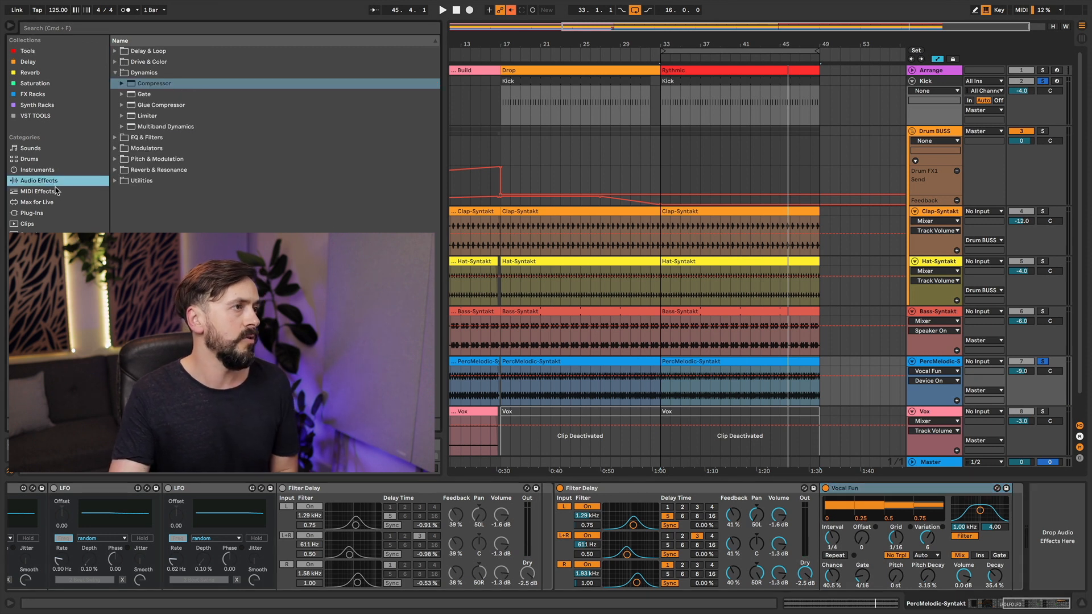
click(155, 80)
double_click(159, 72)
double_click(162, 51)
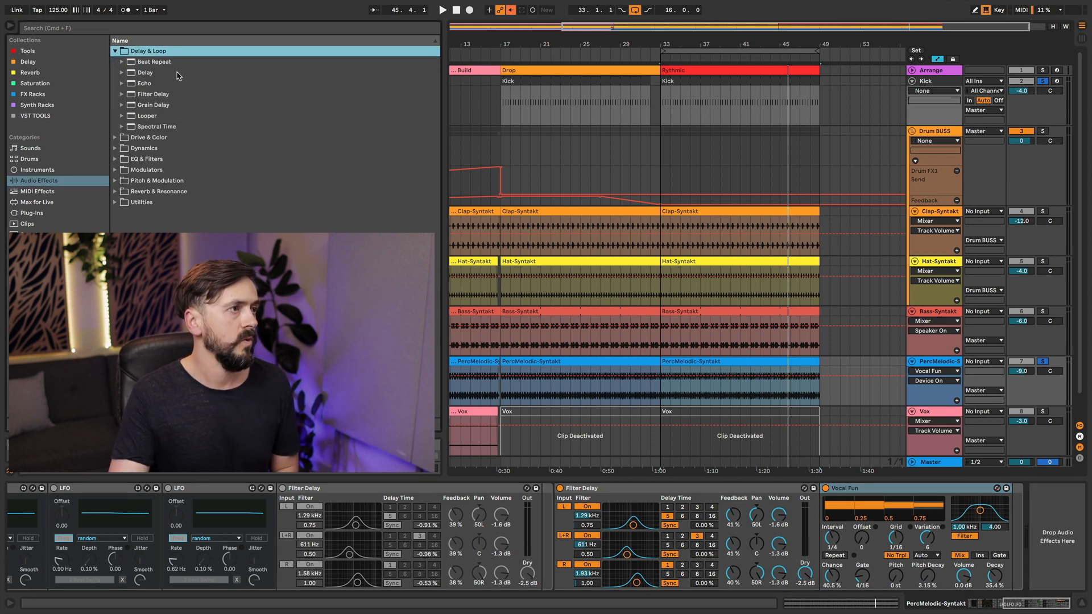
drag(176, 62, 305, 68)
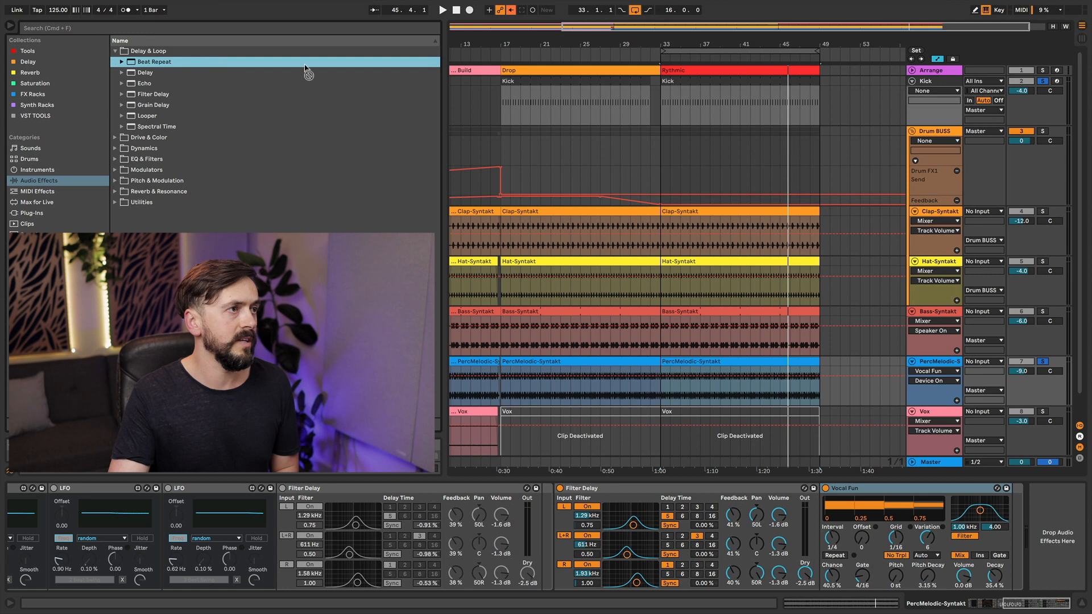
double_click(182, 63)
click(159, 203)
drag(1014, 520, 1016, 519)
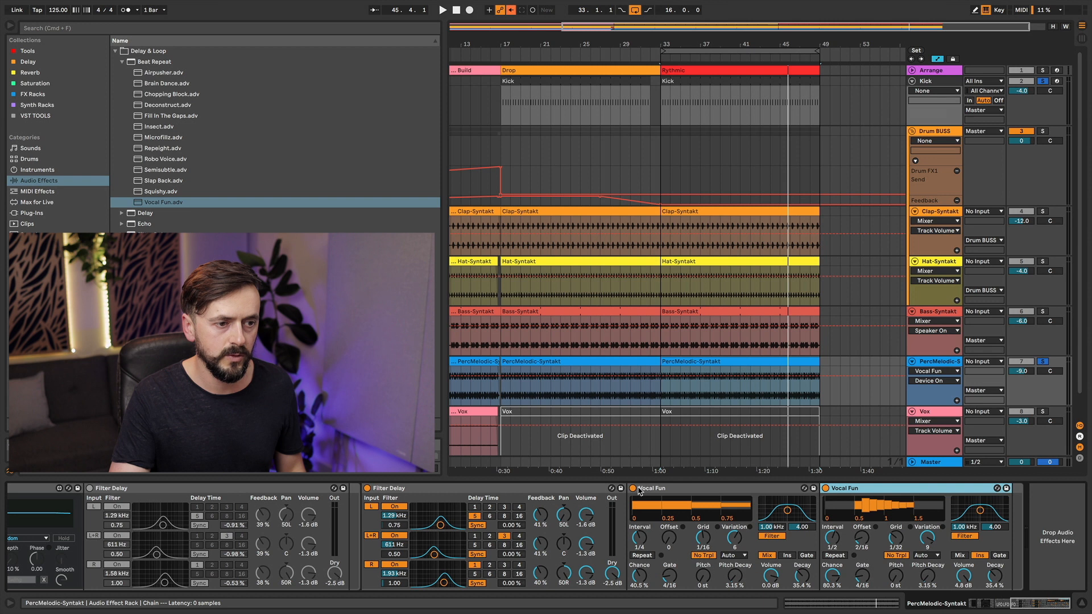
Audition the second Vocal Fun on its own with the first bypassed, and reactivate the first with the second switched off.
click(633, 488)
key(space)
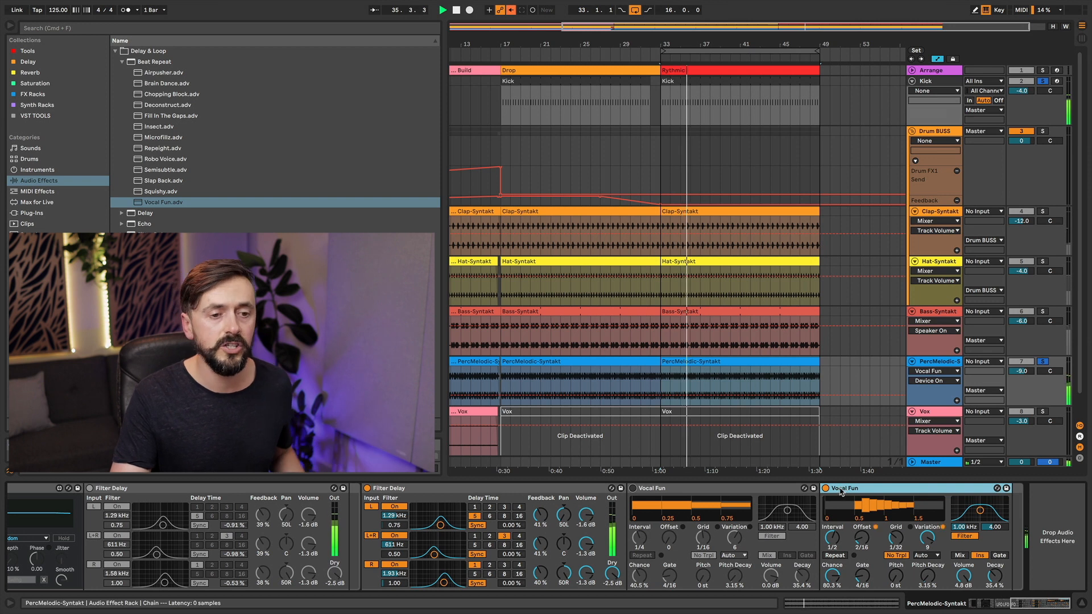
click(633, 489)
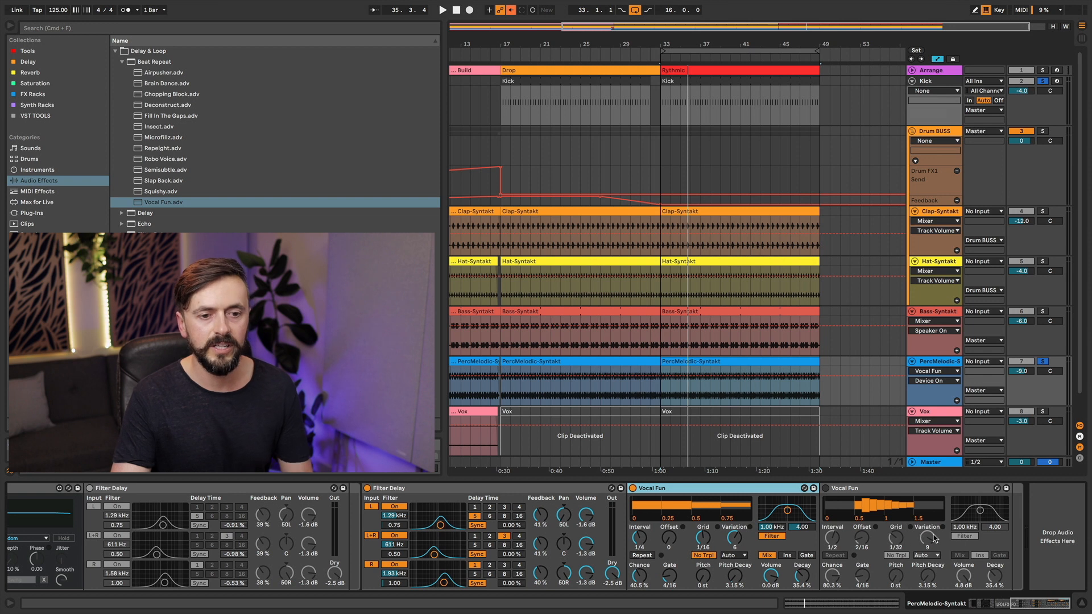
Compare the first Vocal Fun's Gate, Insert and Mix output modes during playback, ending on Mix.
click(807, 556)
key(space)
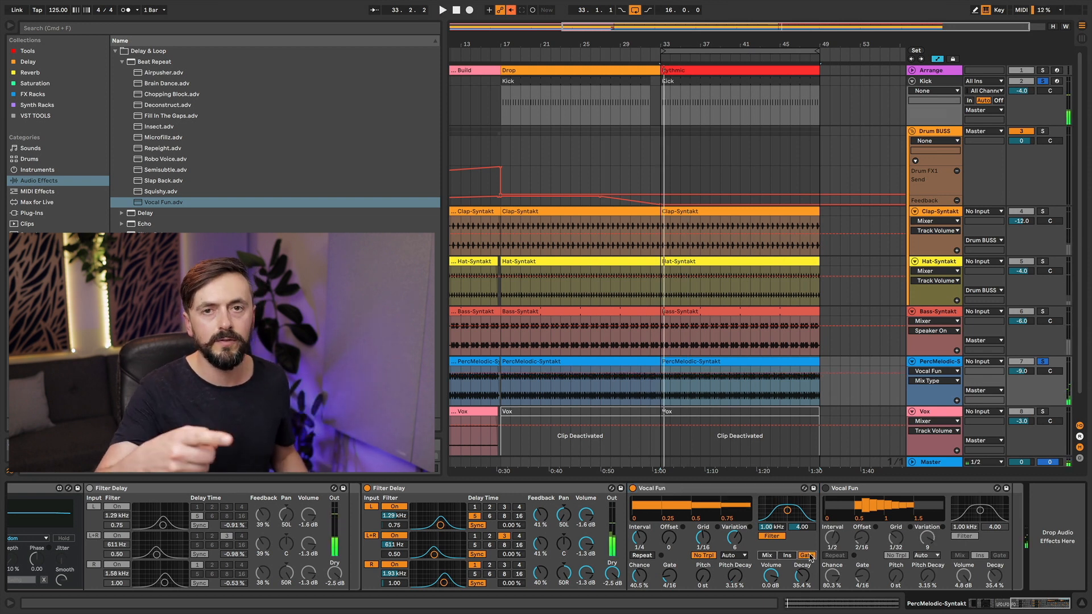
key(space)
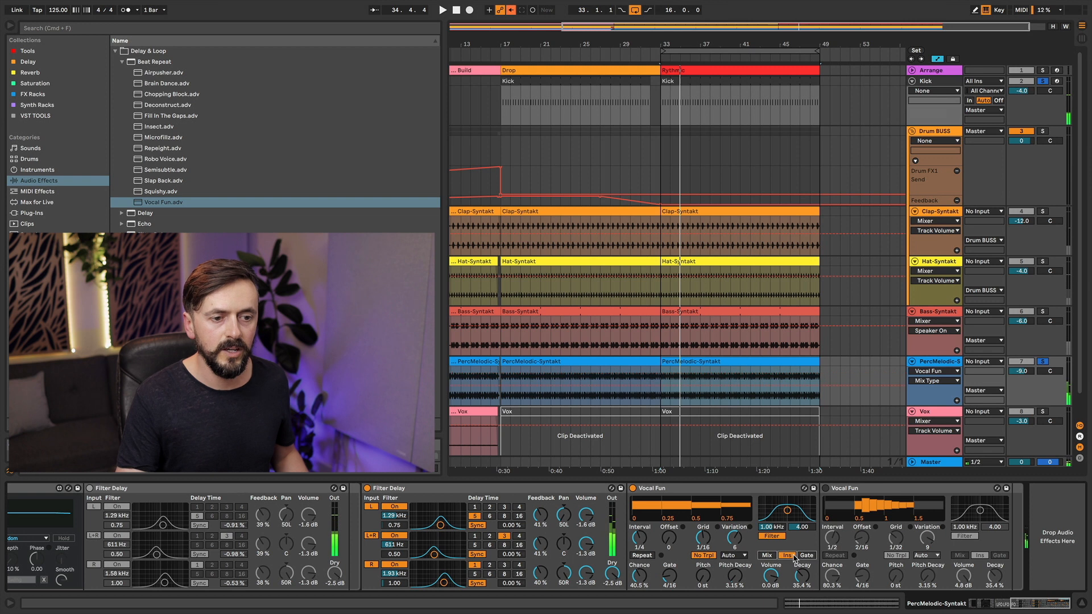
key(space)
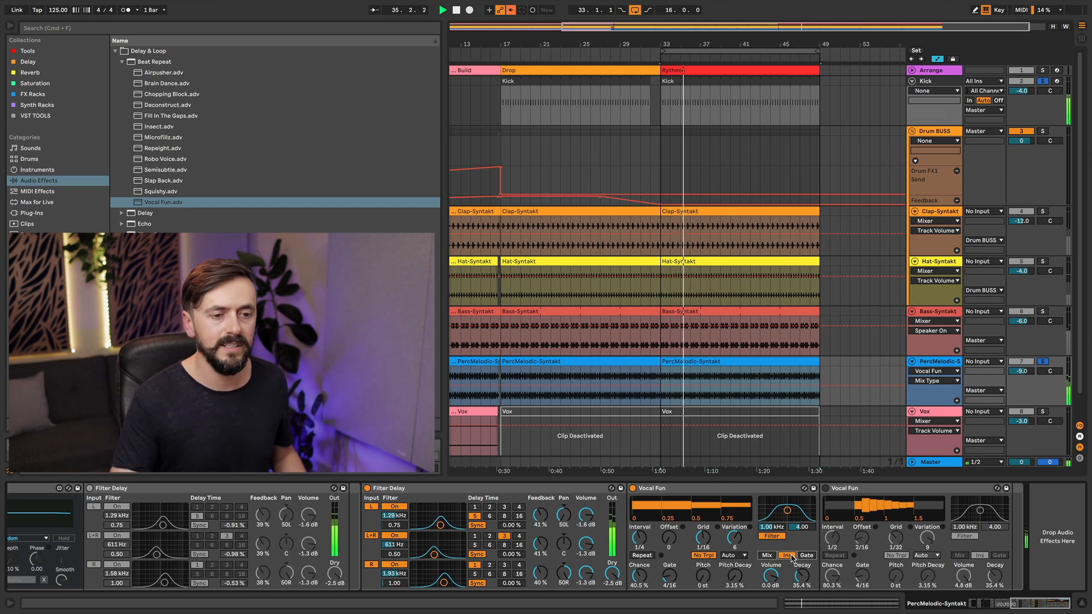
key(space)
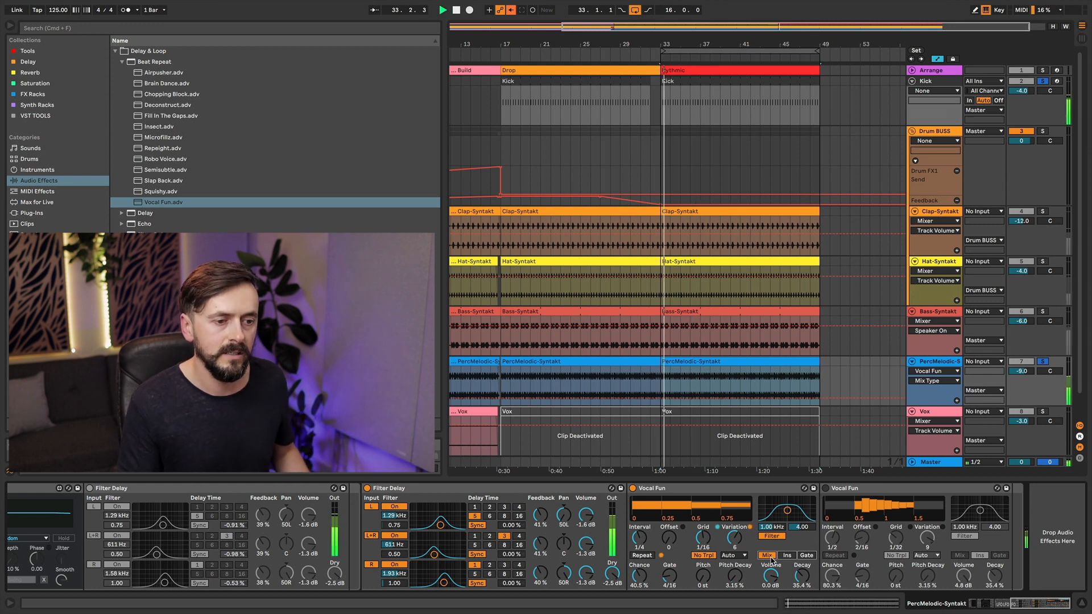
Play the section with the first Vocal Fun's No Trpl option switched off, and switch it on again.
key(space)
key(space)
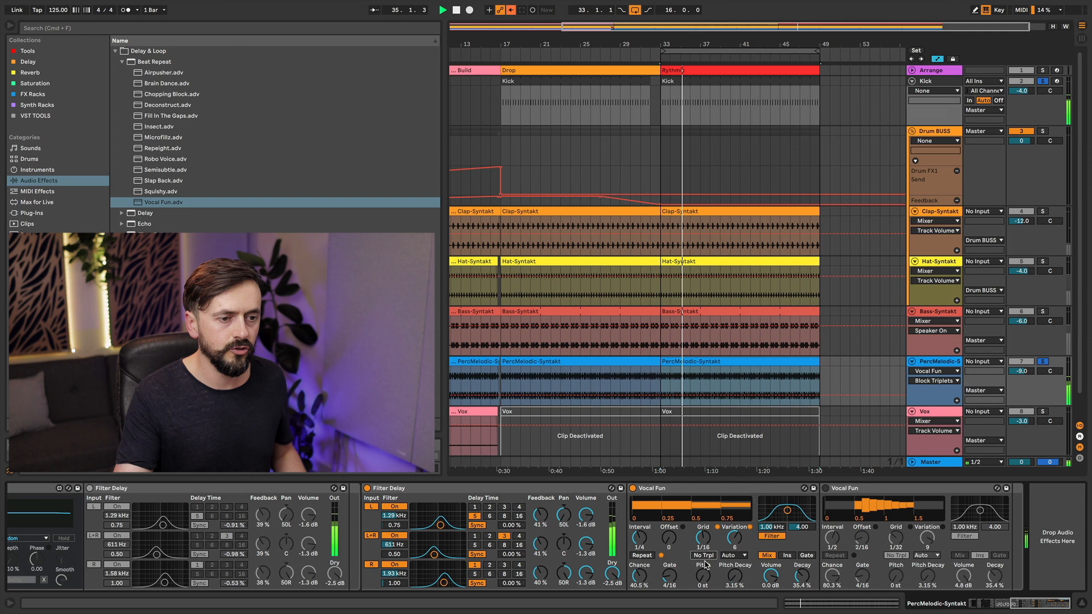
click(703, 557)
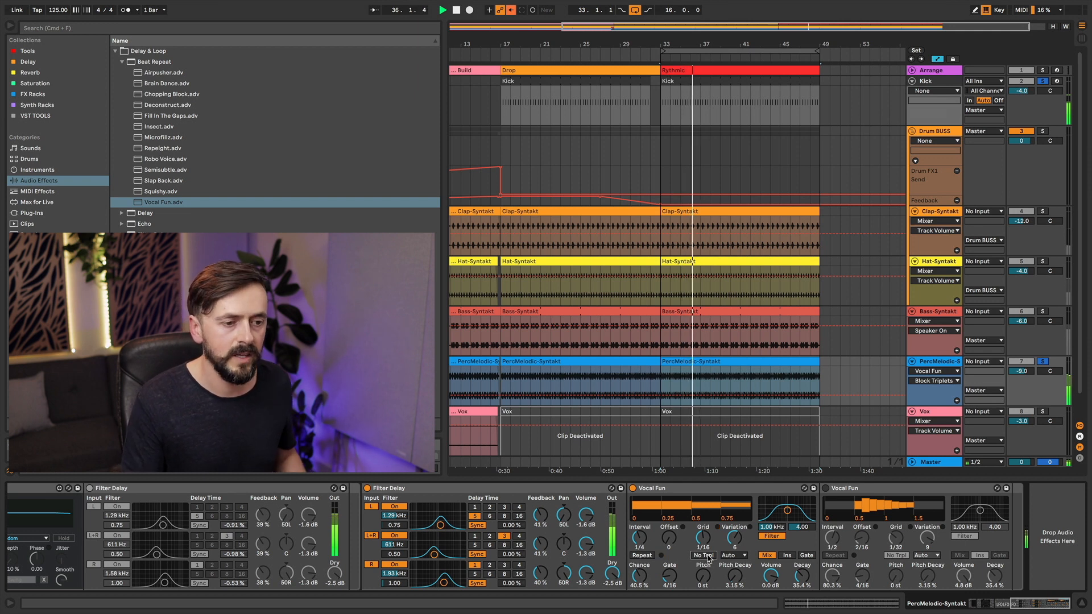
Try a pitch of -12 st with 100% pitch decay on the first Vocal Fun, and restore pitch to 0 st and pitch decay to 3.15%.
drag(702, 580, 700, 583)
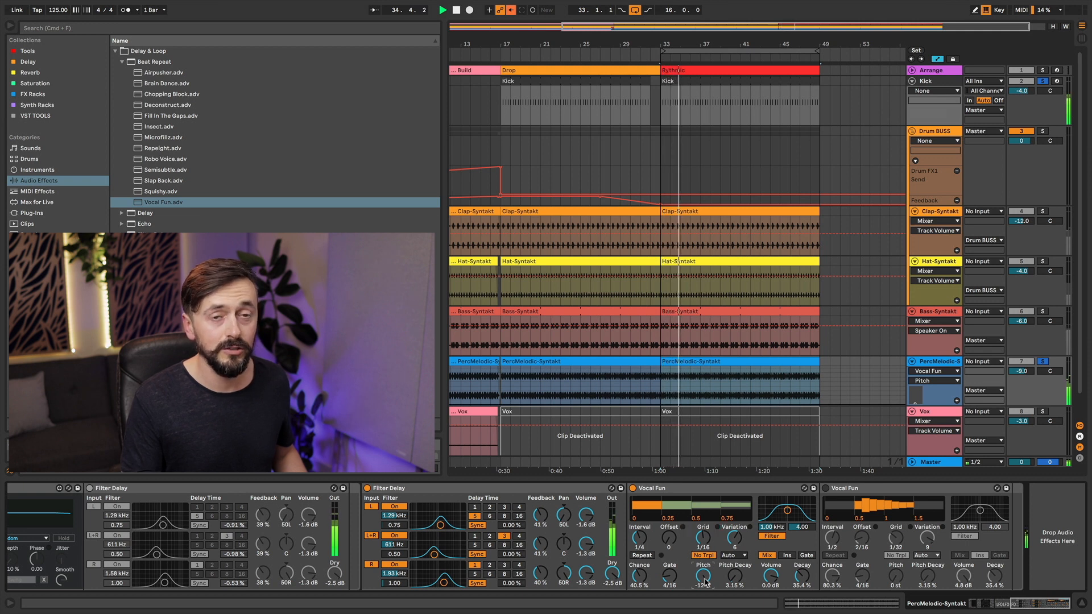
drag(705, 582, 705, 573)
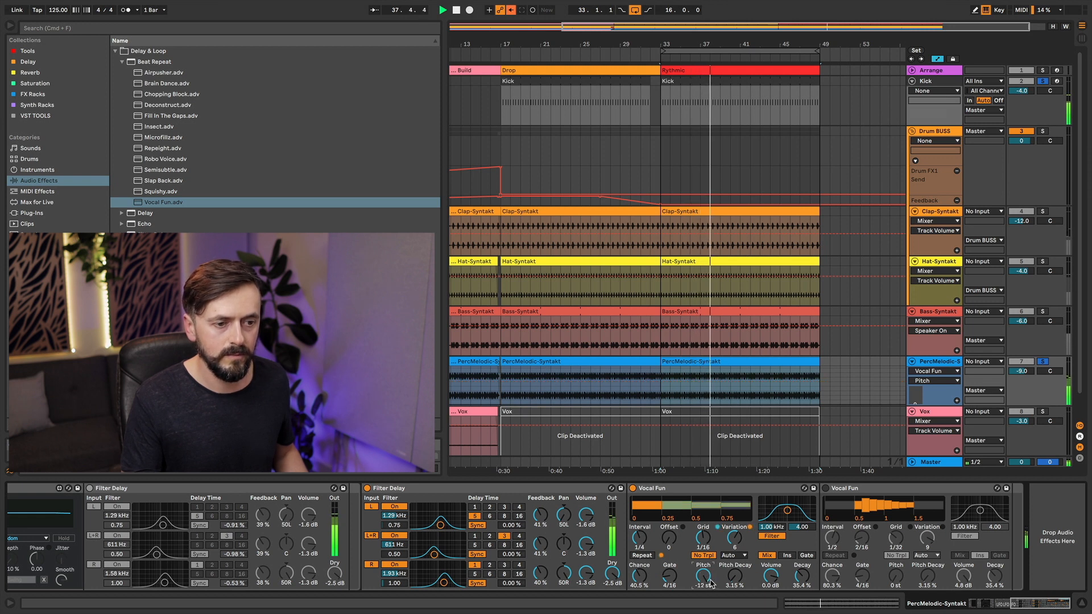
drag(738, 580, 739, 523)
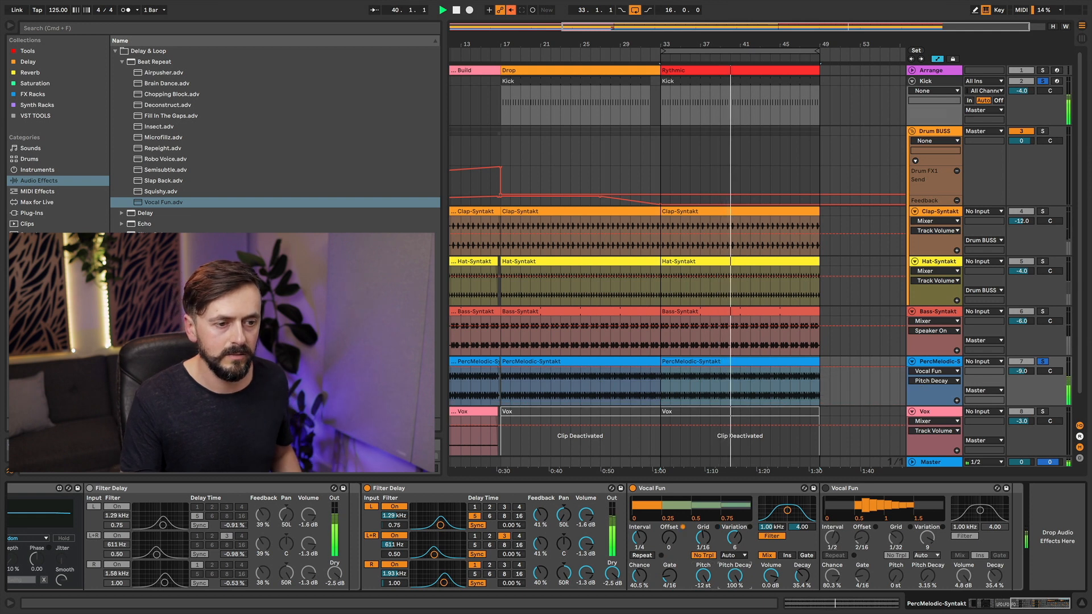
double_click(700, 576)
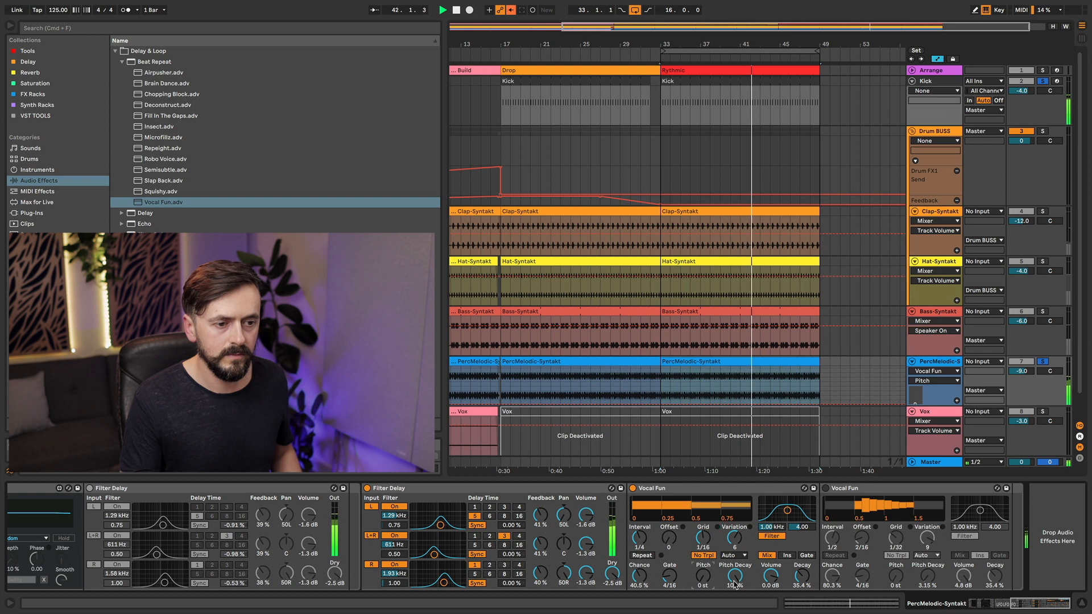
key(super+z)
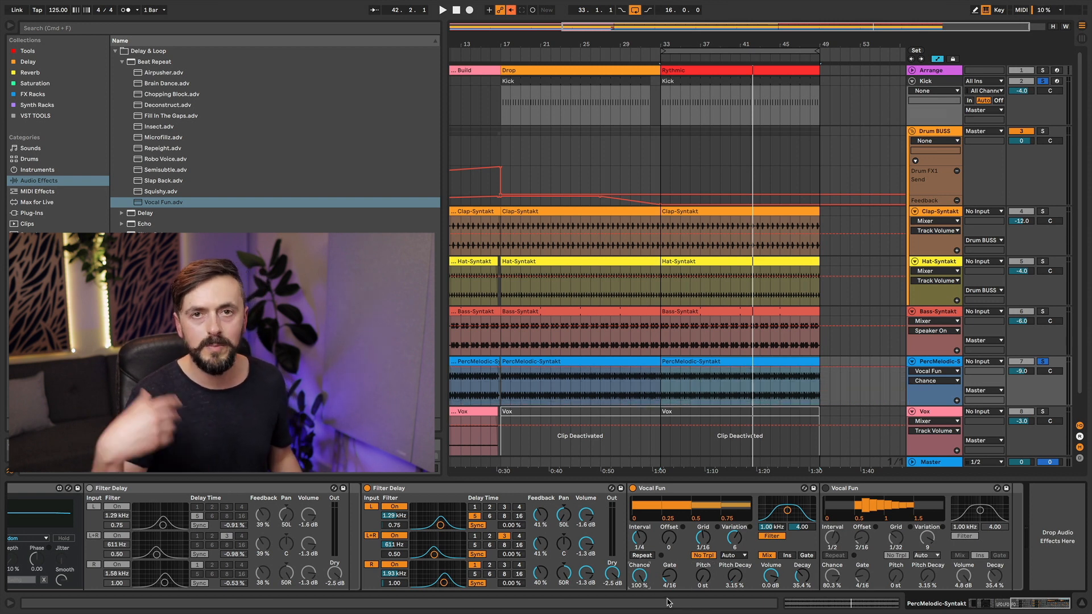
Play the section with different Chance amounts on the first Vocal Fun, and set Chance to 43.7%.
key(space)
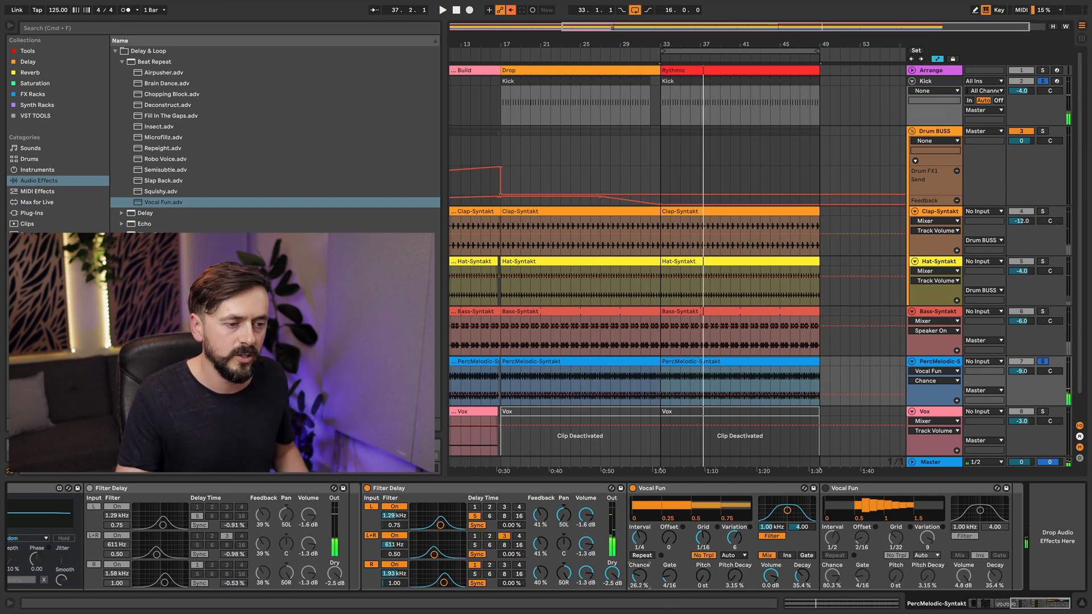
key(space)
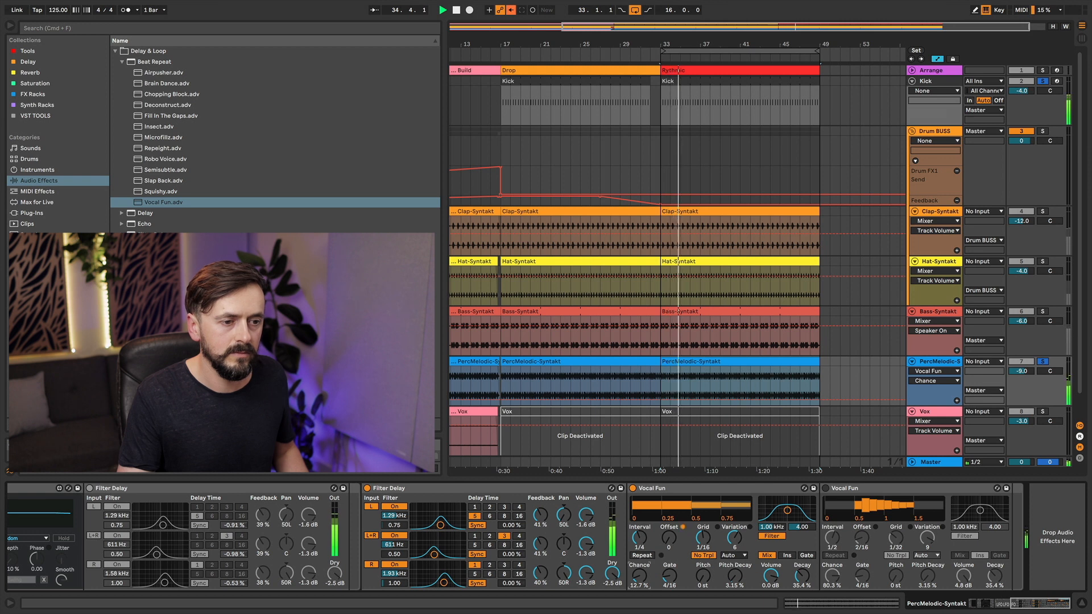
drag(639, 576, 639, 568)
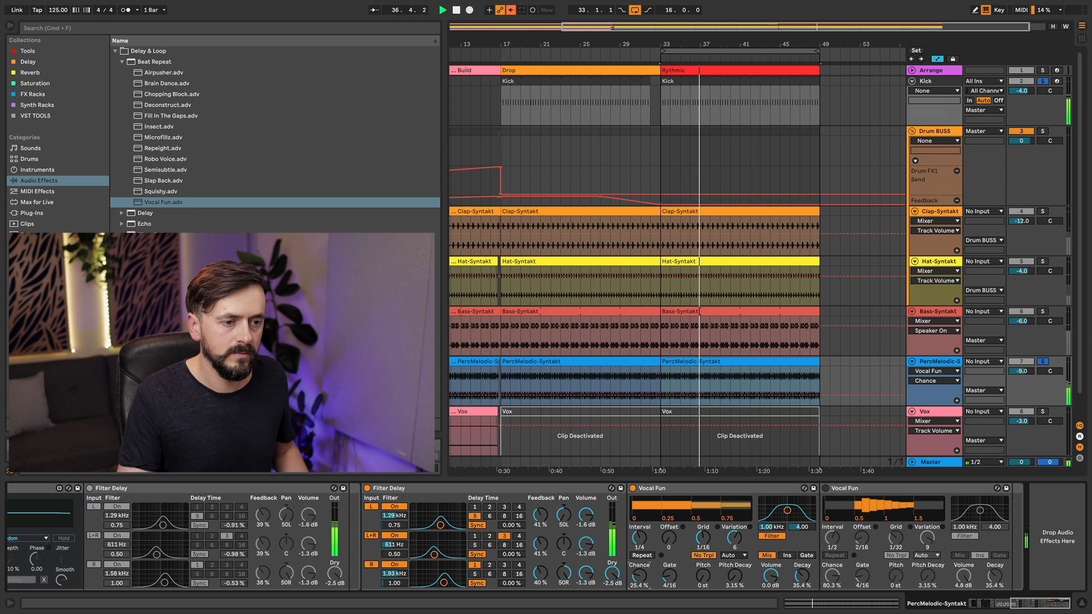
drag(639, 567, 639, 555)
key(space)
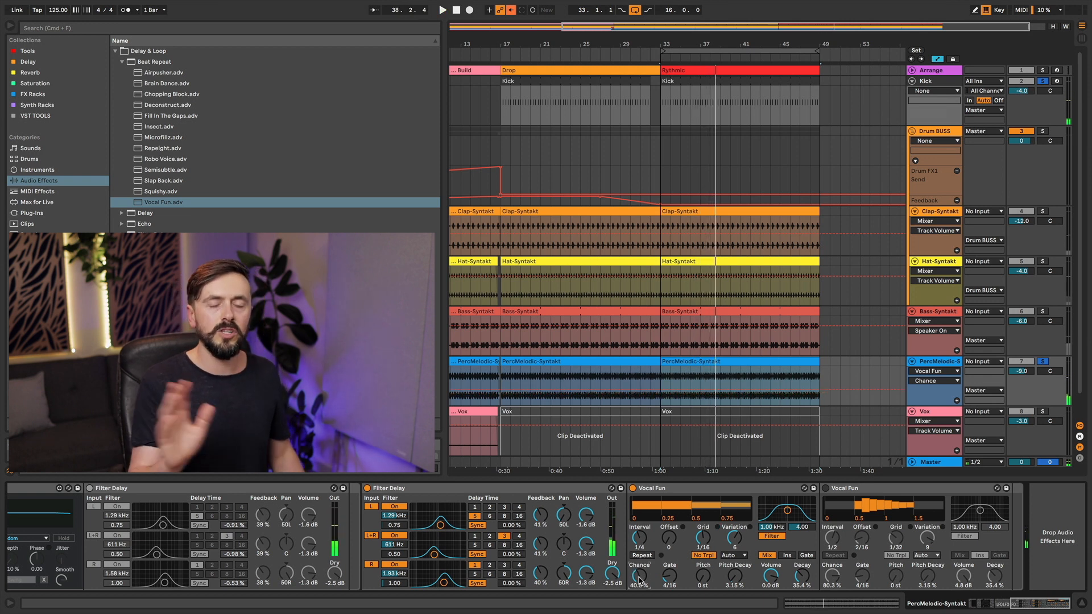
drag(639, 580, 642, 579)
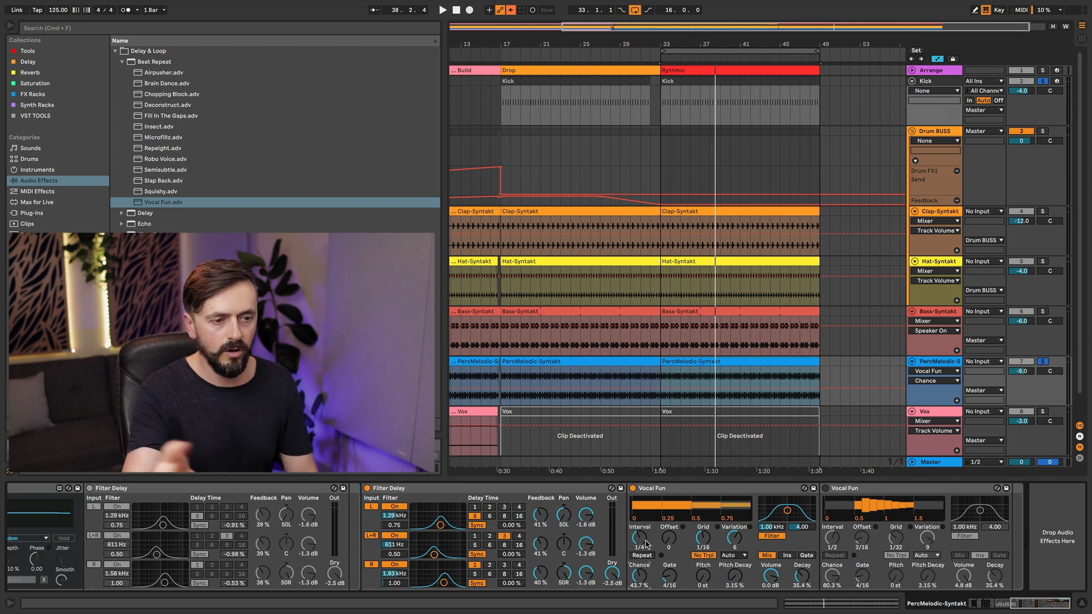
Play the section while adjusting the first Vocal Fun's Variation and Grid, trying Variation 10 and Grid 1/256 and returning Grid to 1/16.
drag(671, 538, 671, 526)
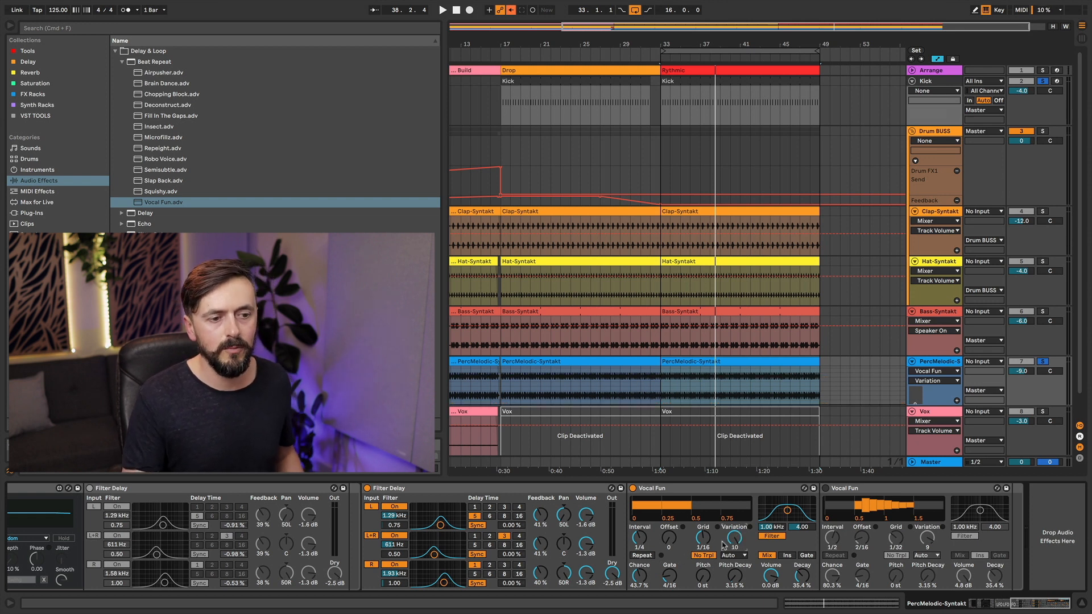
drag(704, 538, 703, 520)
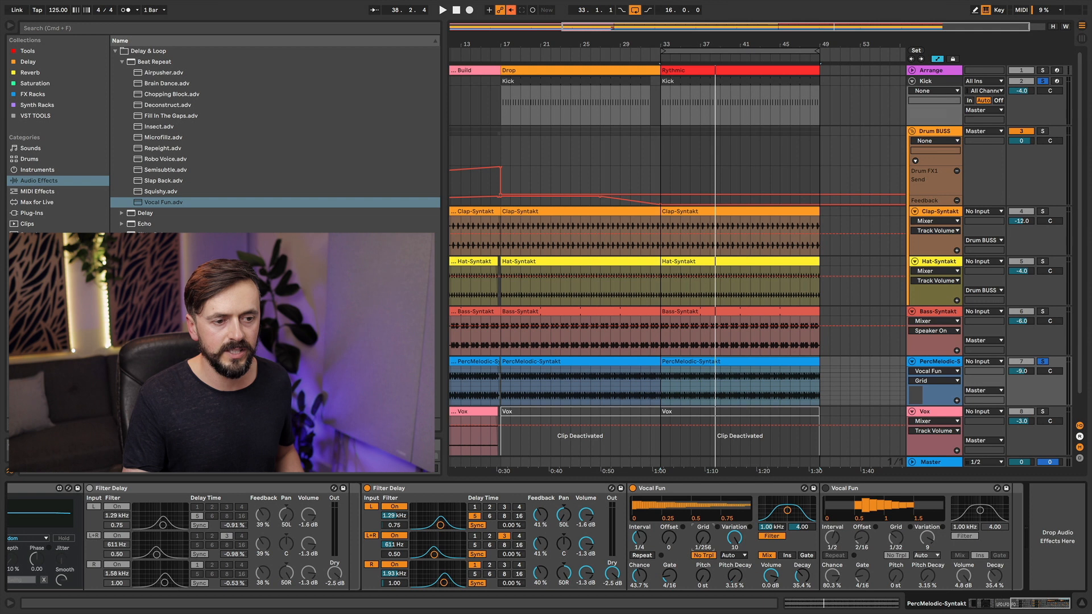
key(space)
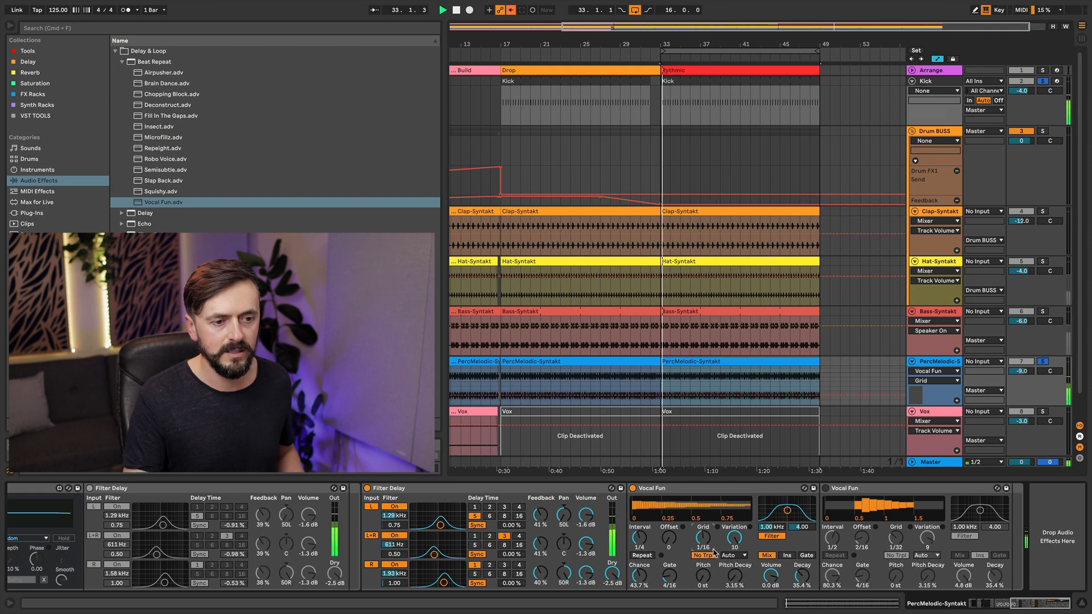
drag(734, 538, 721, 545)
click(694, 526)
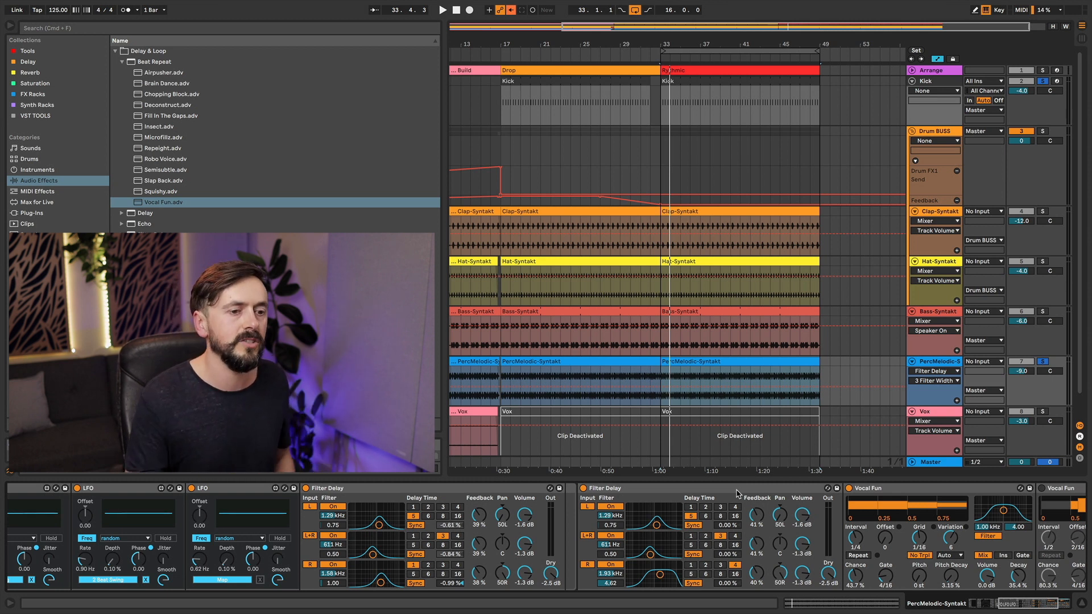
Switch off the second Filter Delay and bring the three LFO devices ahead of the first Filter Delay into view.
click(606, 489)
click(584, 489)
scroll(396, 520, left, 5)
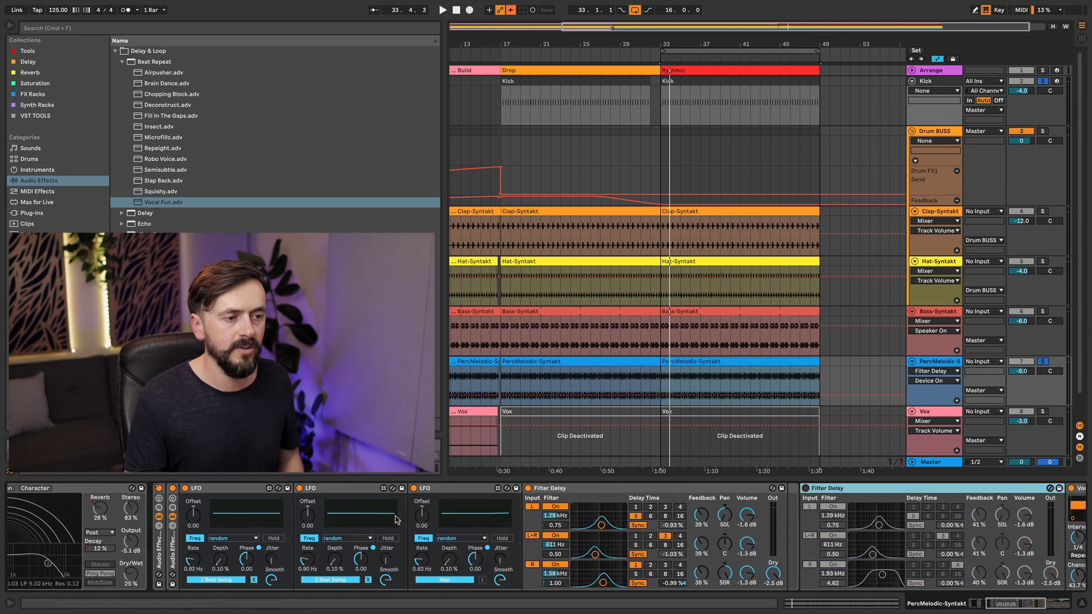
scroll(787, 509, left, 2)
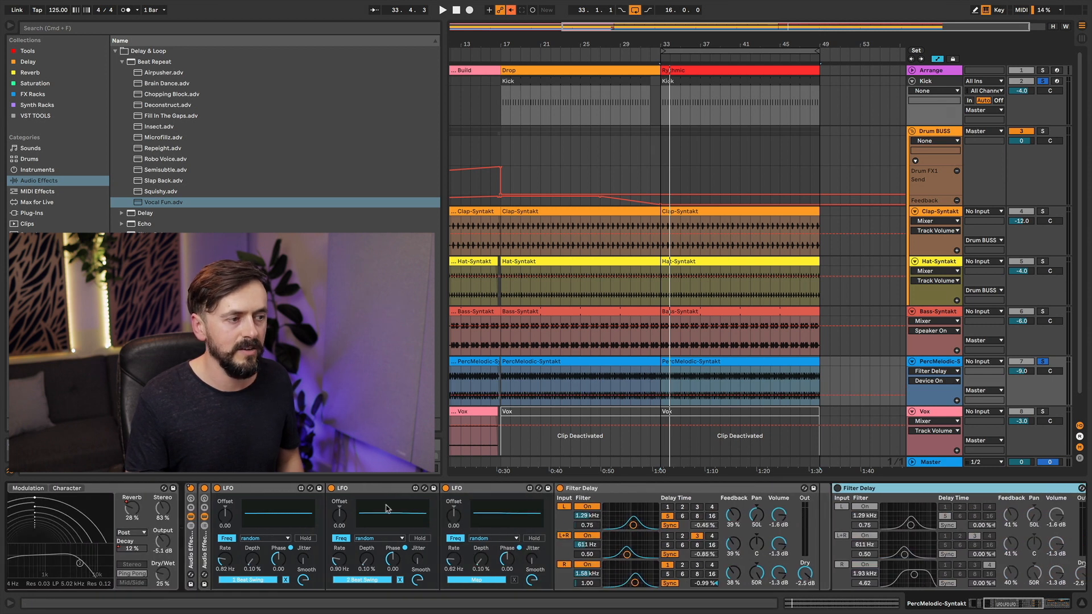
Map the third LFO to the first Filter Delay's R-channel Beat Swing, with a rate of 2.91 Hz and a depth of 98.4%.
click(610, 489)
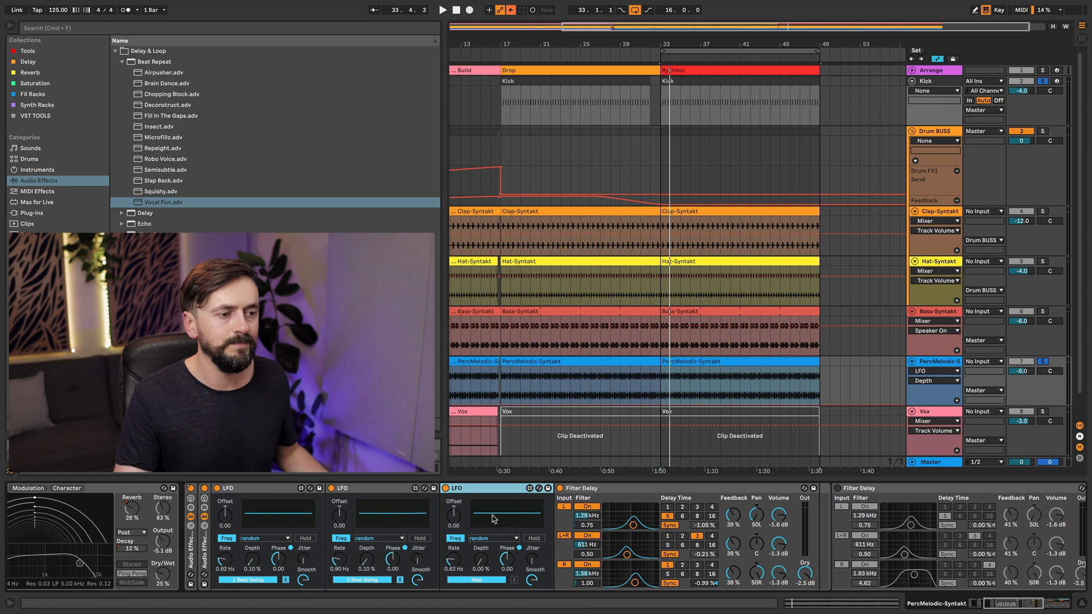
click(479, 538)
click(486, 594)
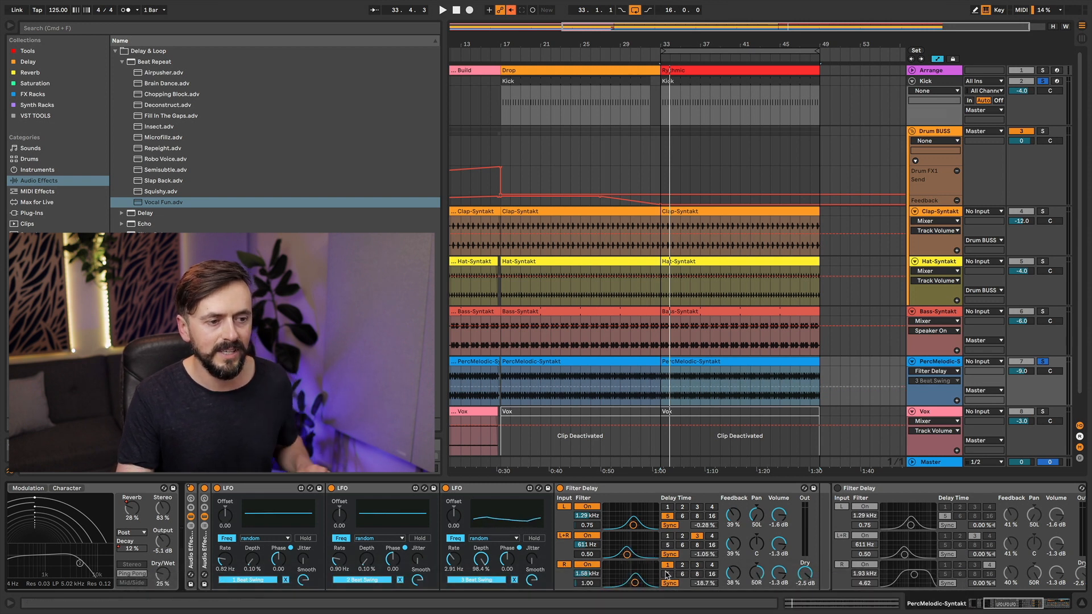
Isolate the first Filter Delay's R input during playback, set the third LFO to 2.17 Hz and 0.62% depth, and reactivate the other inputs.
click(567, 535)
key(space)
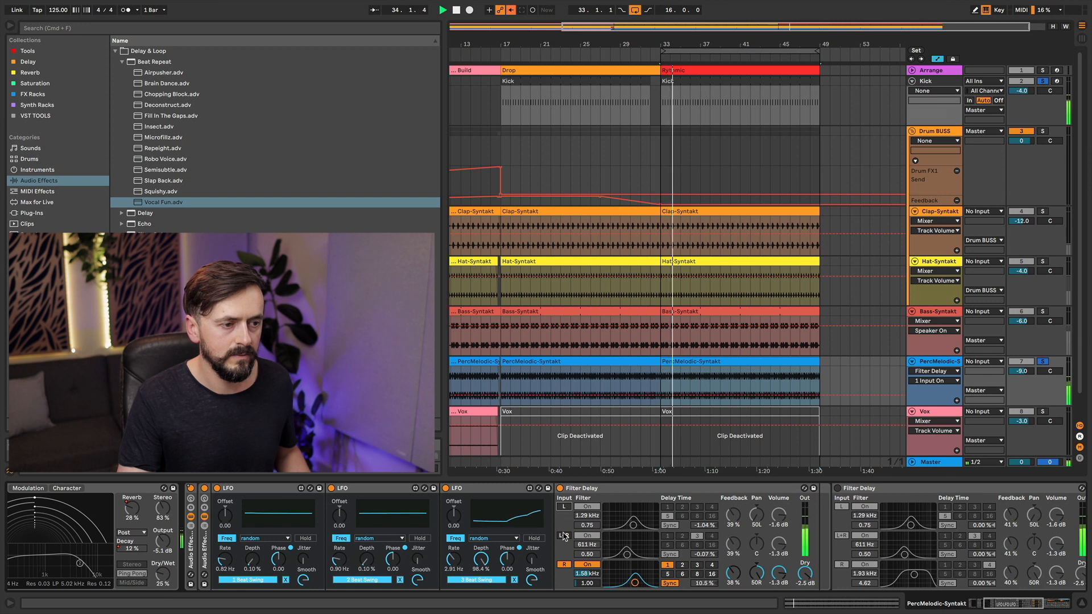
drag(454, 560, 481, 588)
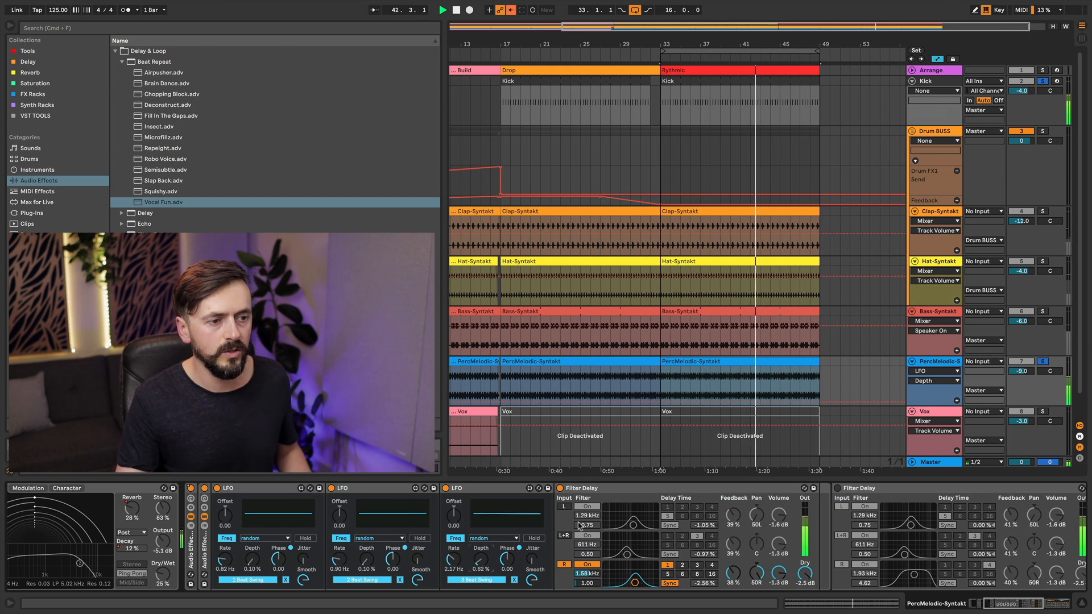
click(562, 536)
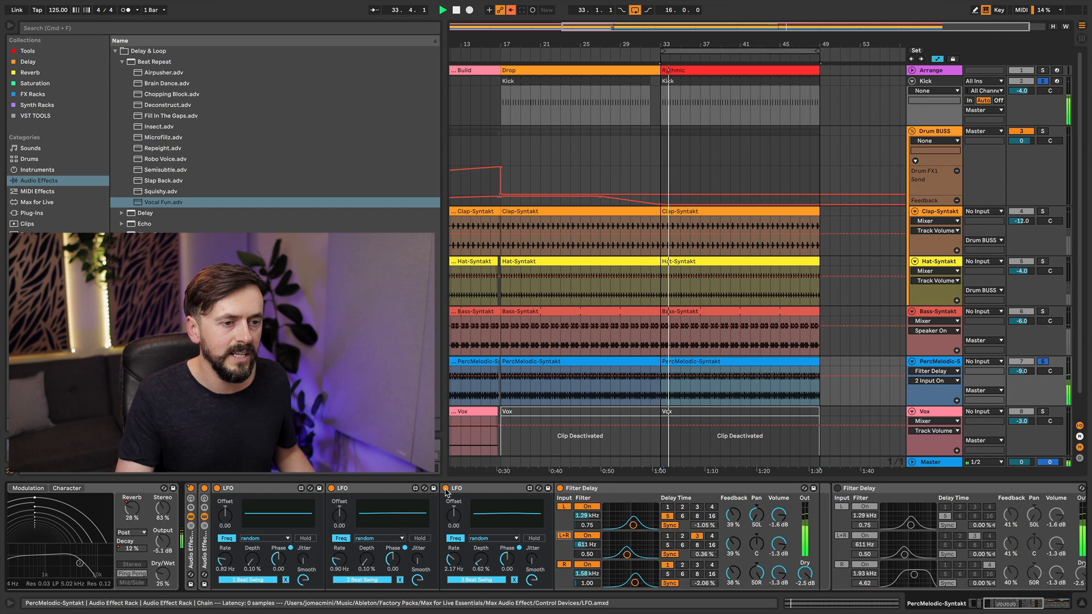
Bypass the rack holding the LFOs and first Filter Delay, toggle the second Filter Delay during playback to compare, and reactivate the rack.
click(206, 490)
click(837, 488)
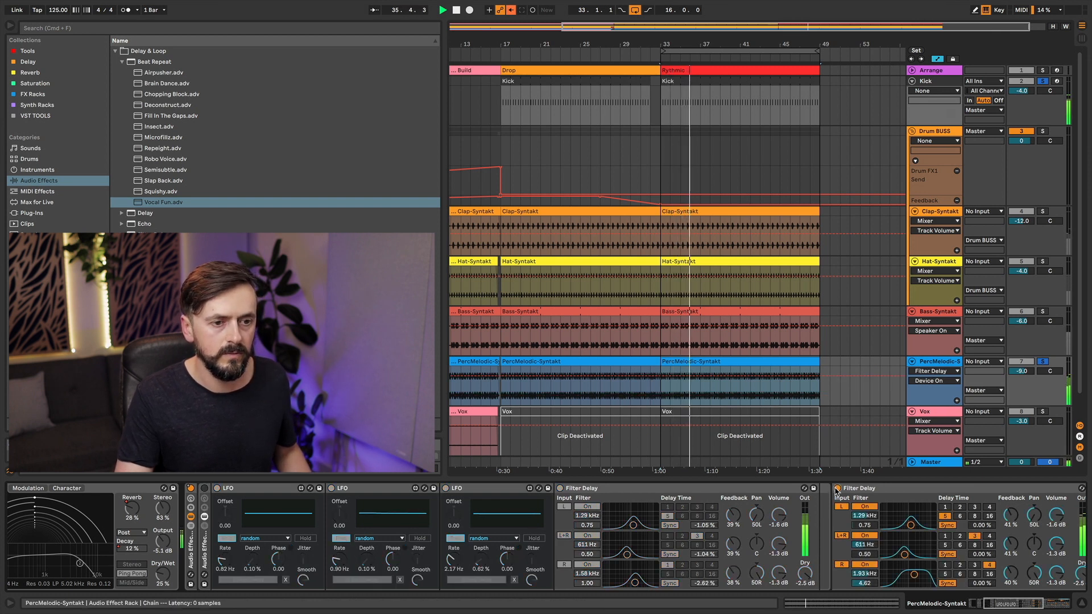
click(837, 488)
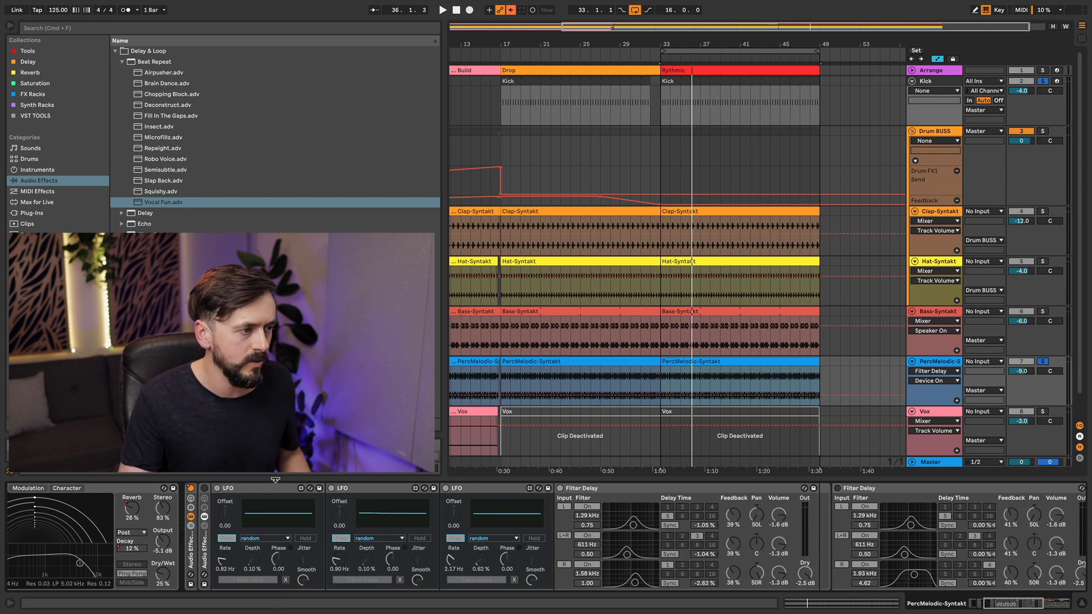
click(204, 488)
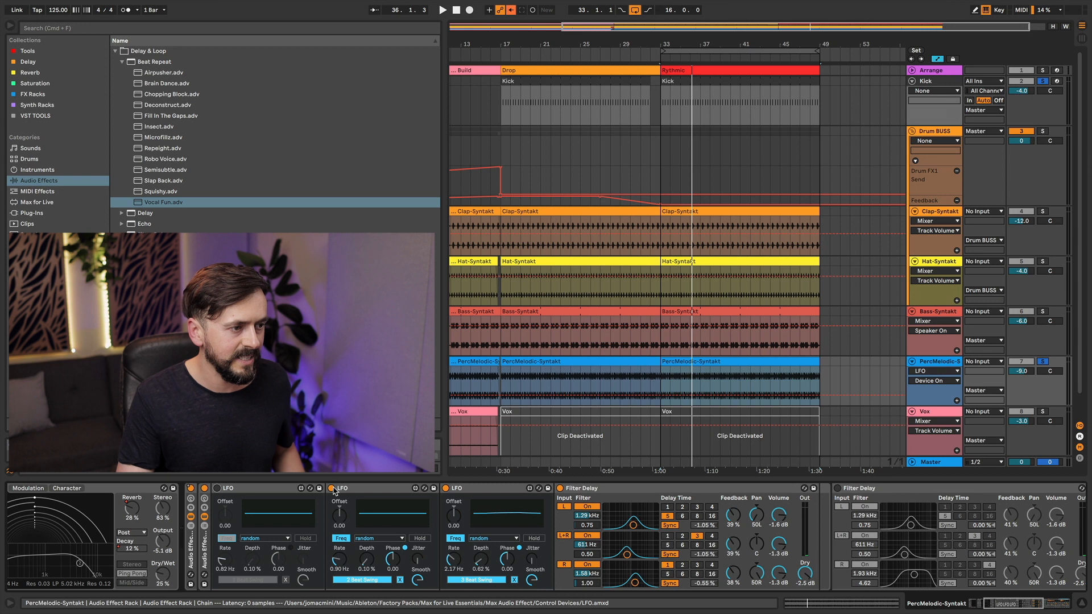
Switch off the three LFOs and play the section with the first Filter Delay and first Vocal Fun active.
click(446, 489)
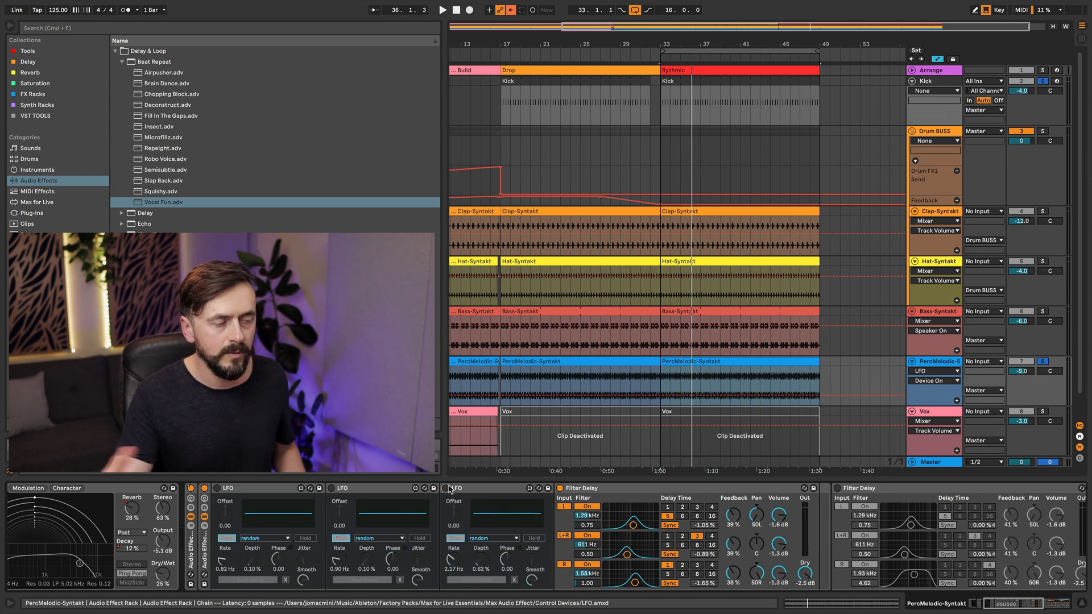
key(space)
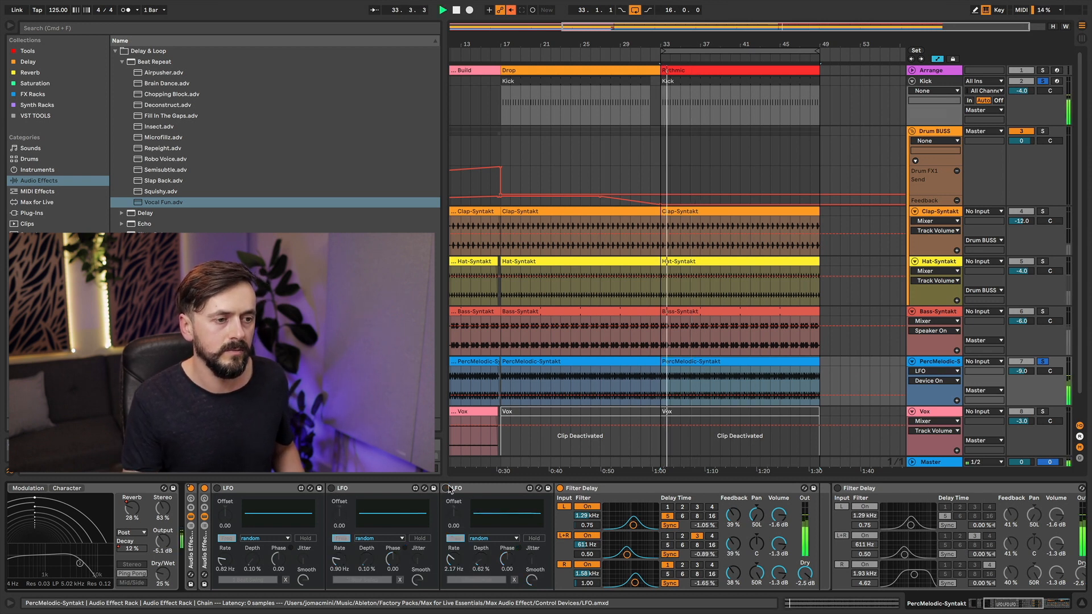
scroll(587, 510, right, 5)
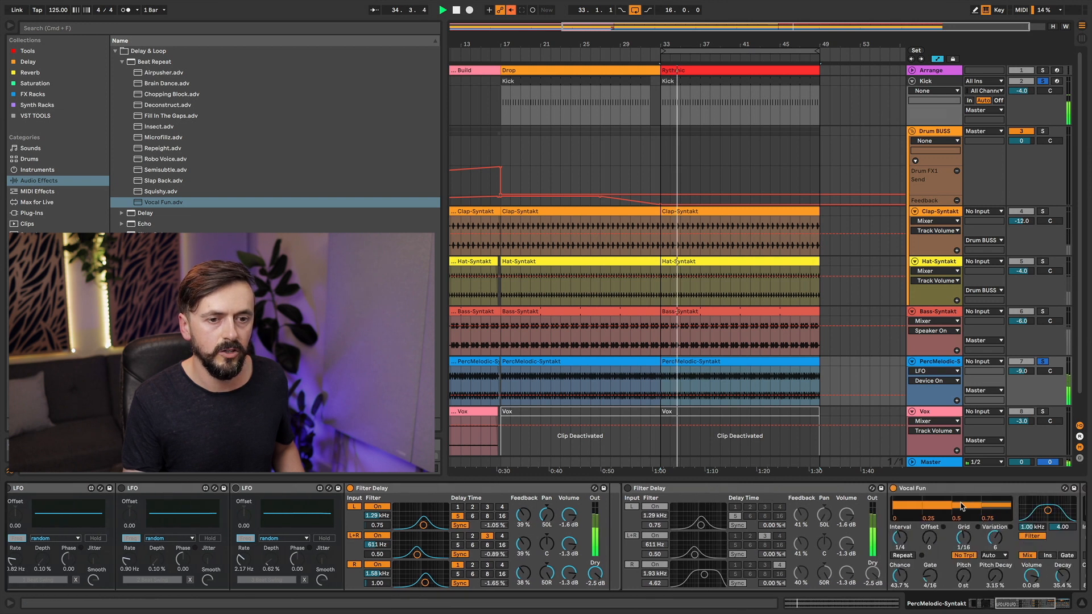
Switch off the first Vocal Fun, restart playback from the Rythmic section and reactivate the three LFOs.
key(space)
click(860, 489)
scroll(819, 506, left, 9)
key(space)
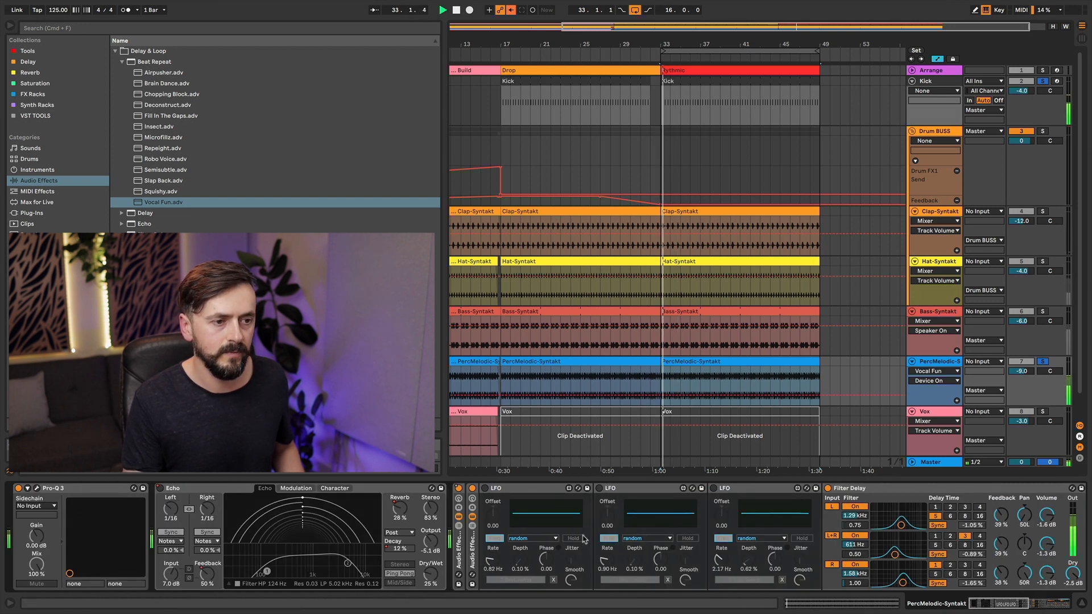
click(485, 488)
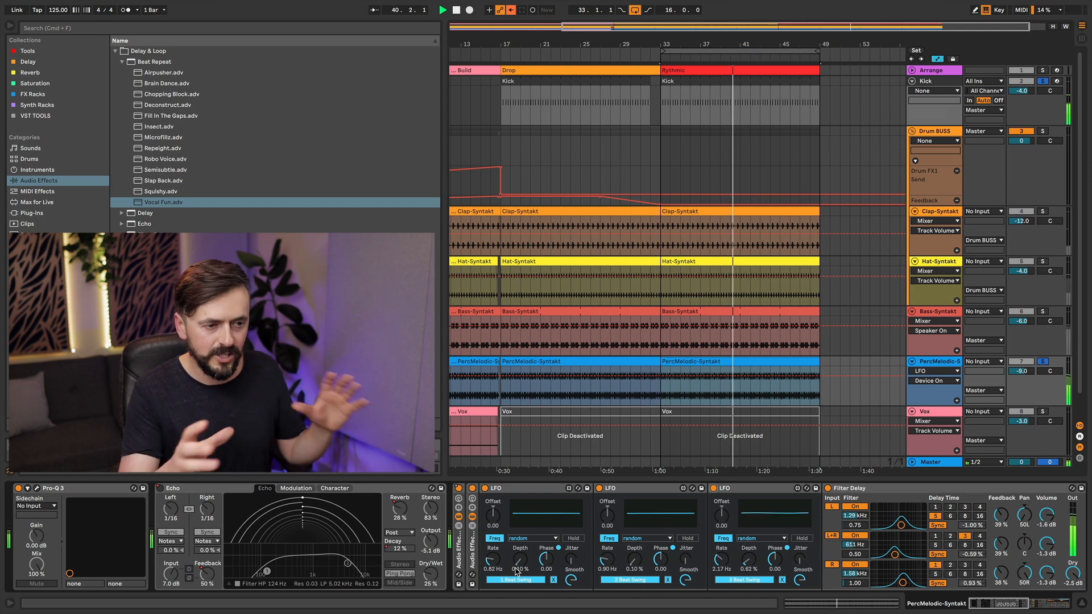
Set the depth of the first and second LFOs to 0.50% and the third LFO's depth to 0.30% during playback.
drag(517, 571, 516, 553)
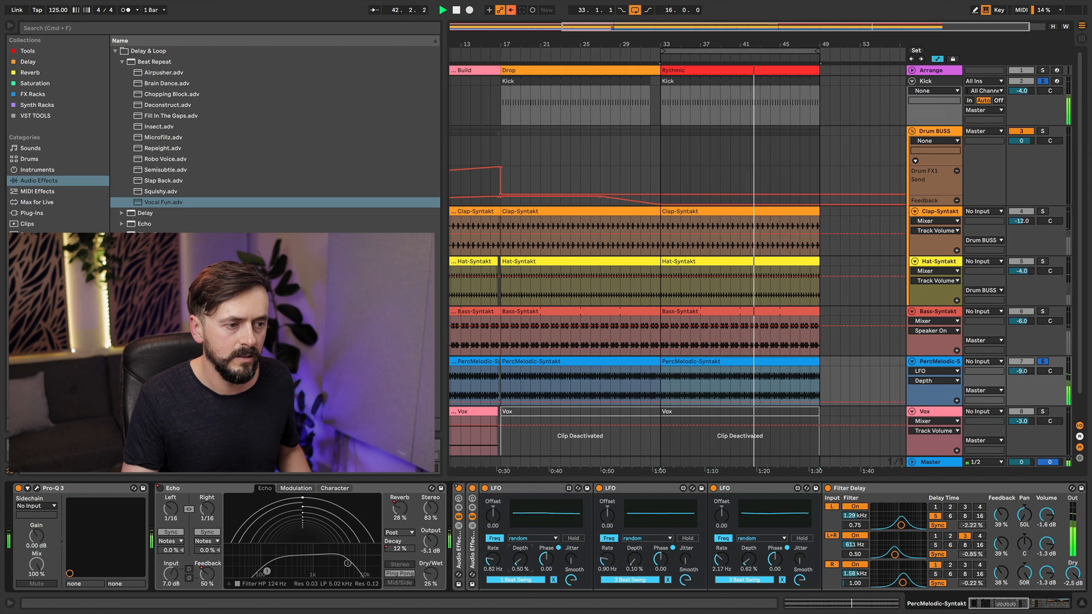
drag(634, 565, 635, 550)
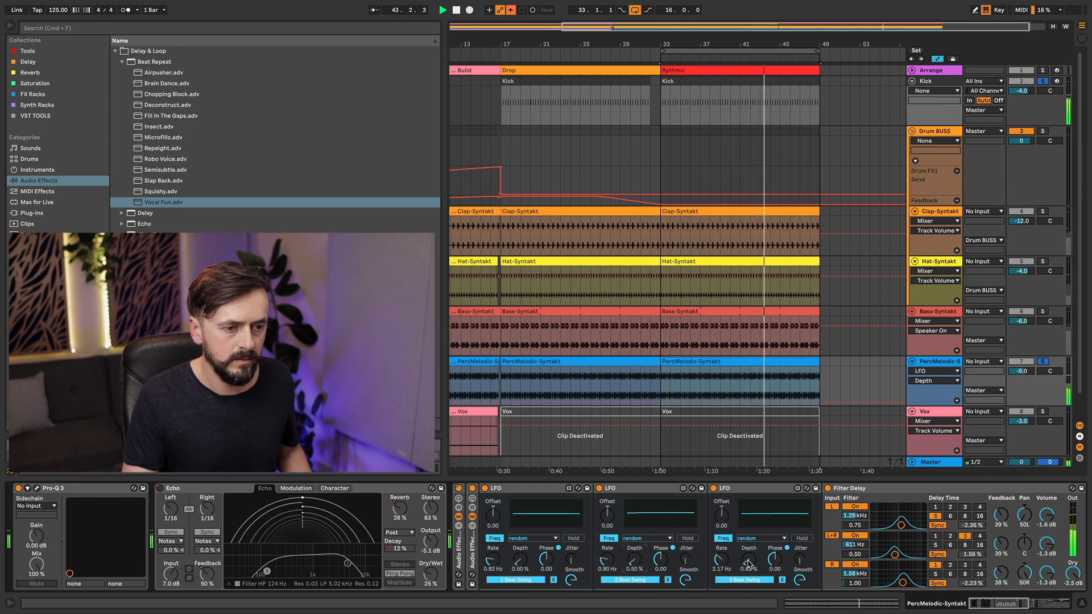
drag(748, 562, 748, 564)
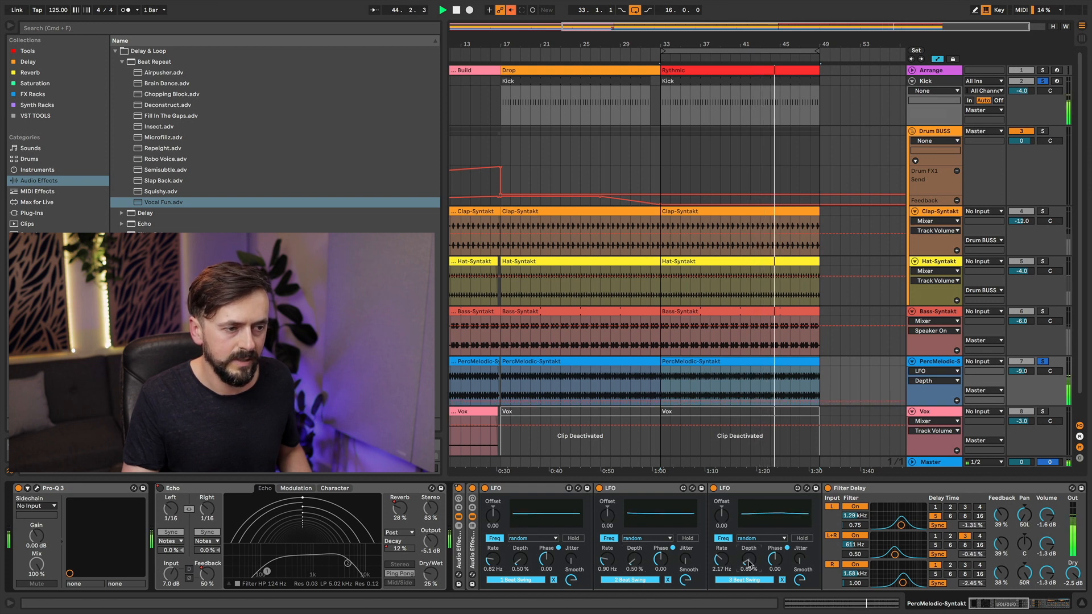
Set the first Filter Delay's feedbacks to 90%, 83% and 83%, and lower the LFO depths, with 0.02% on the first and 0.06% on the third.
scroll(923, 547, right, 4)
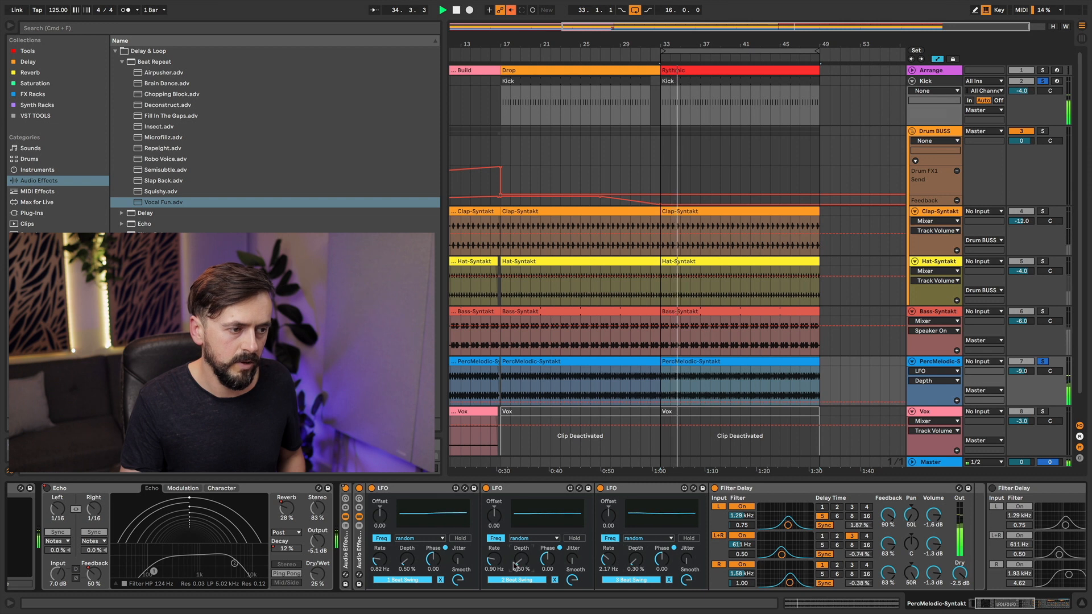
drag(406, 560, 407, 569)
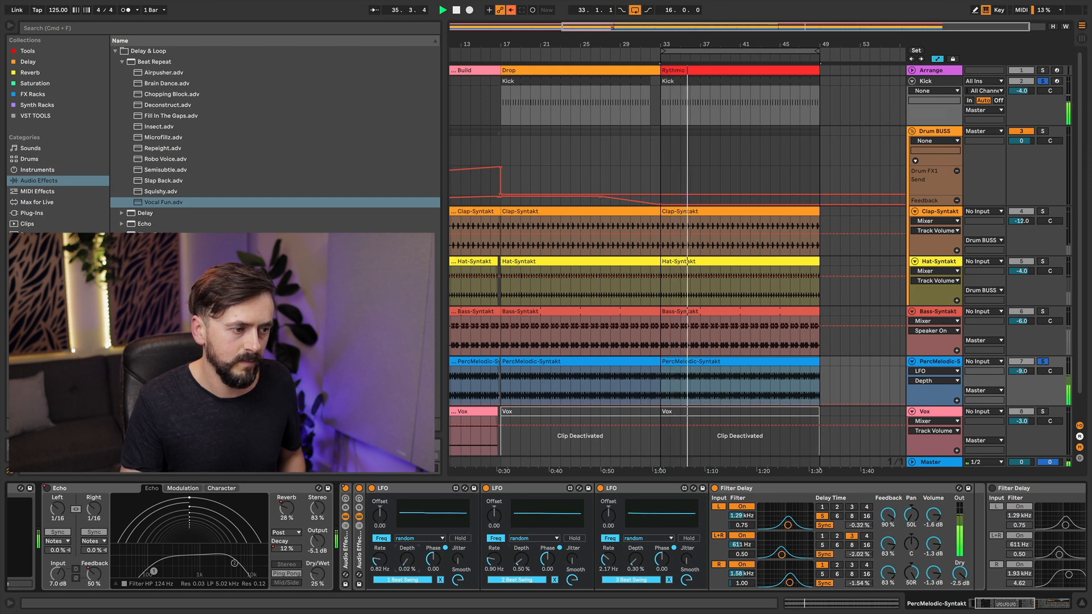
drag(521, 560, 521, 569)
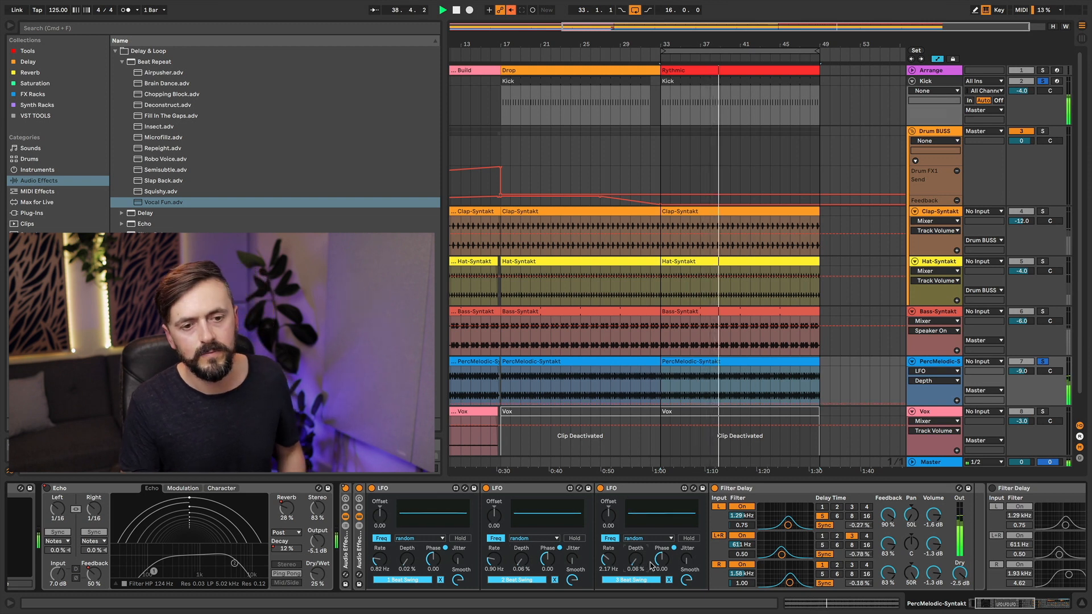
scroll(655, 574, right, 5)
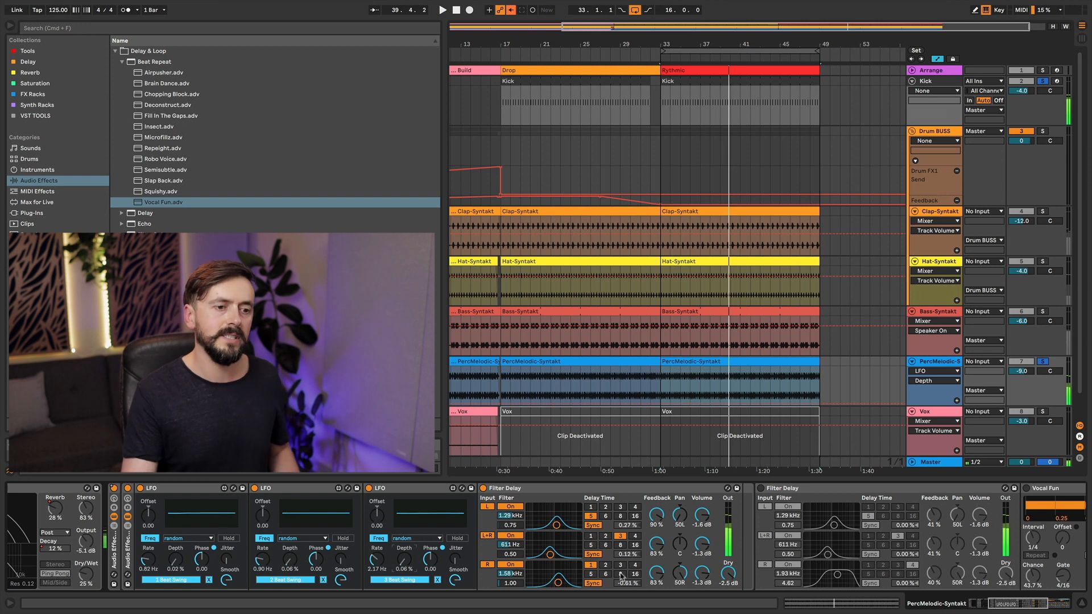
scroll(367, 553, left, 5)
scroll(367, 551, left, 2)
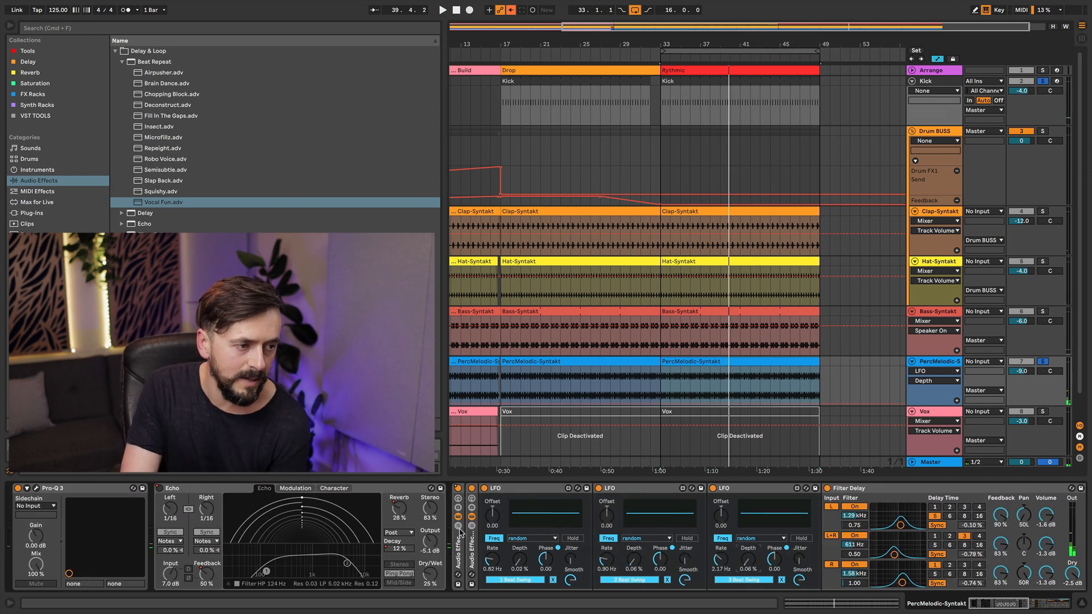